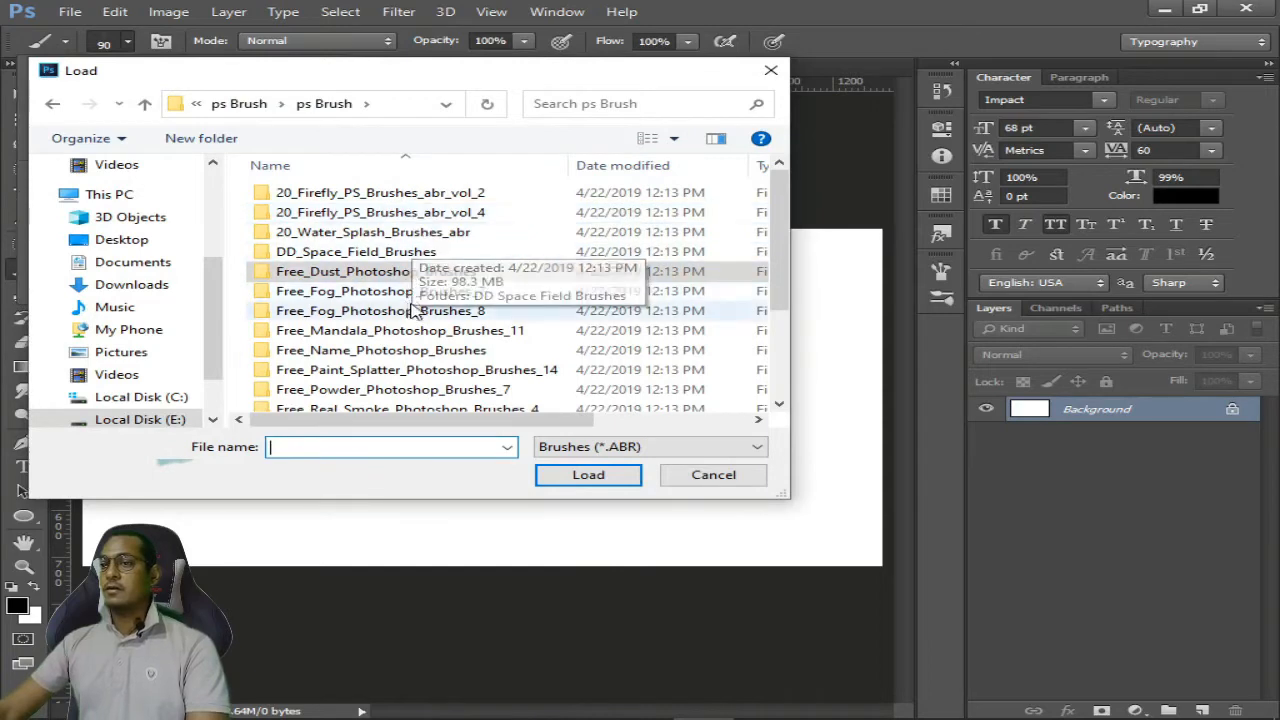
# Step: Load the brush set Free Real Smoke Photoshop Brushes 4.abr from the Free Real Smoke brushes folder
pyautogui.scroll(-2, 414, 268)
pyautogui.doubleClick(395, 258)
pyautogui.click(370, 196)
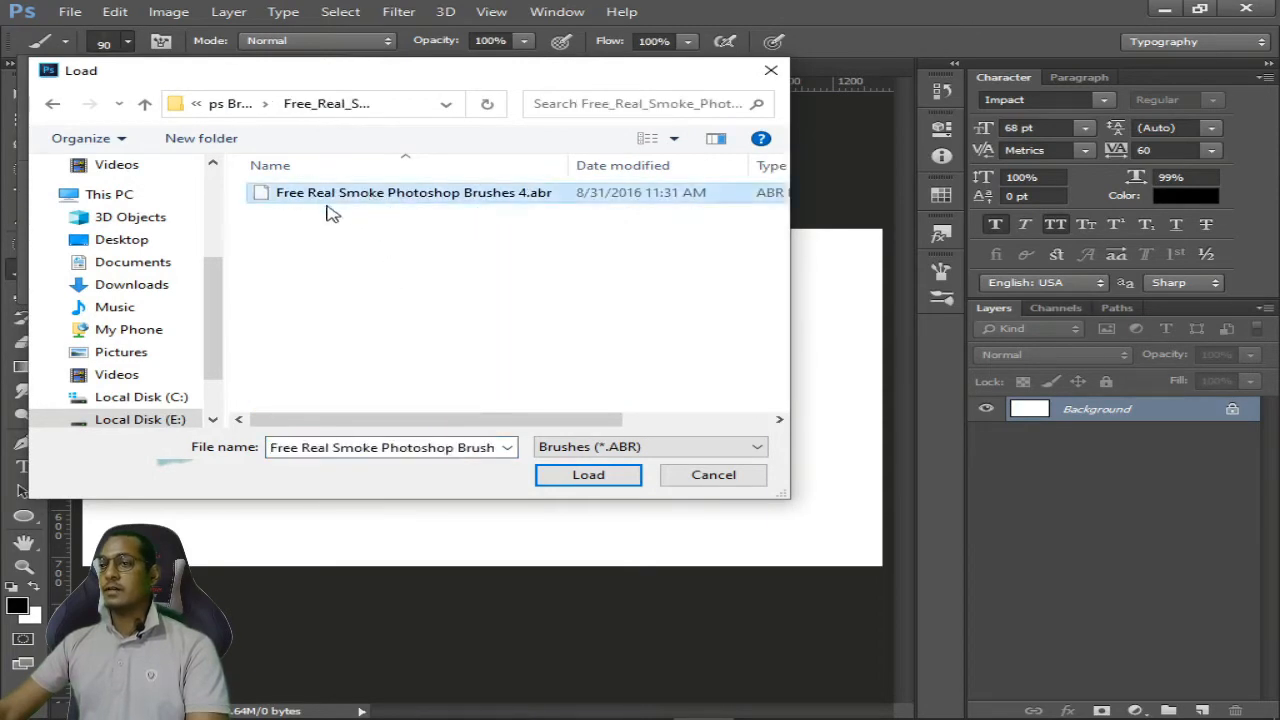
pyautogui.click(592, 474)
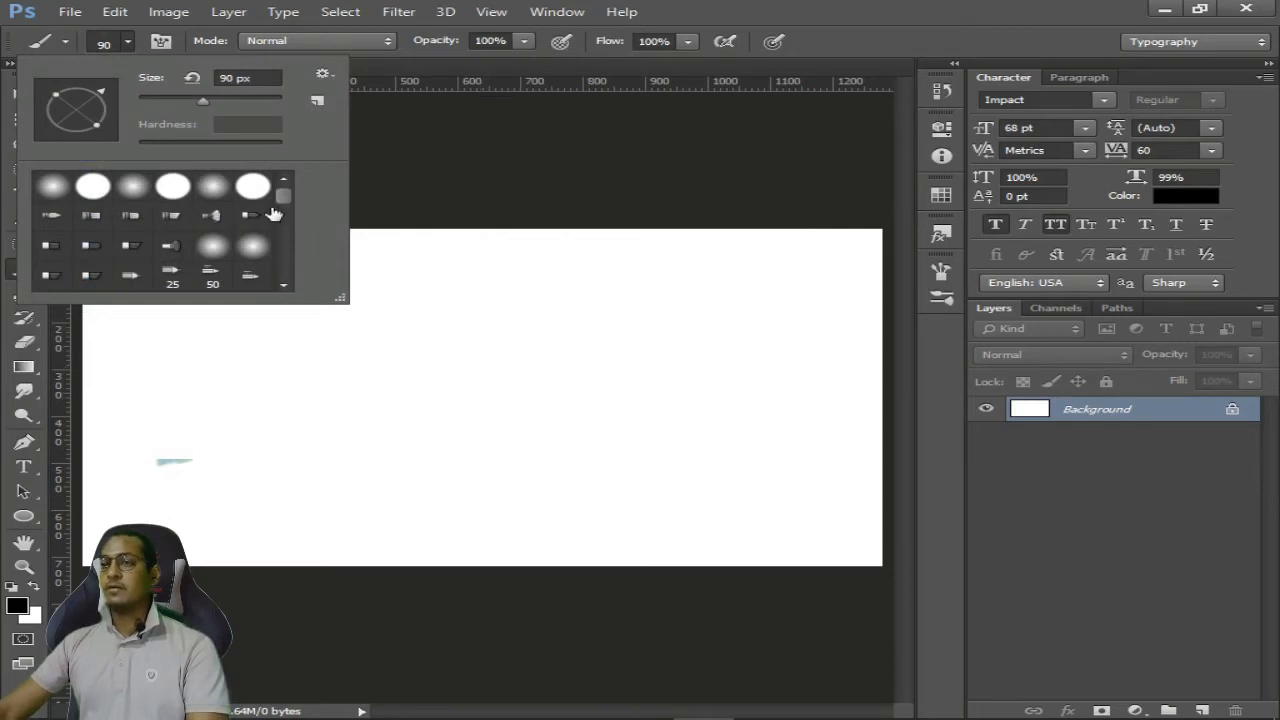
# Step: Choose a smoke column brush tip from the end of the brush list and stamp it on the Background at 2500 px
pyautogui.moveTo(283, 196)
pyautogui.mouseDown()
pyautogui.moveTo(283, 291)
pyautogui.moveTo(283, 276)
pyautogui.mouseUp()
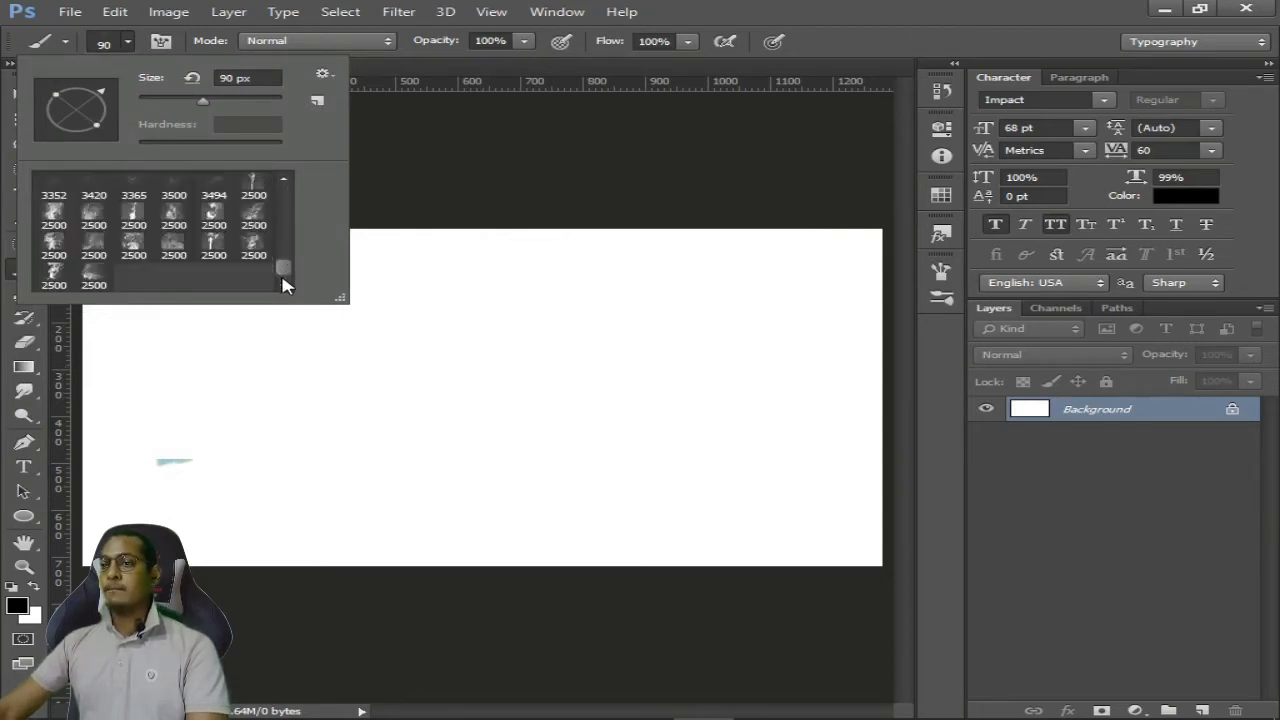
pyautogui.click(56, 214)
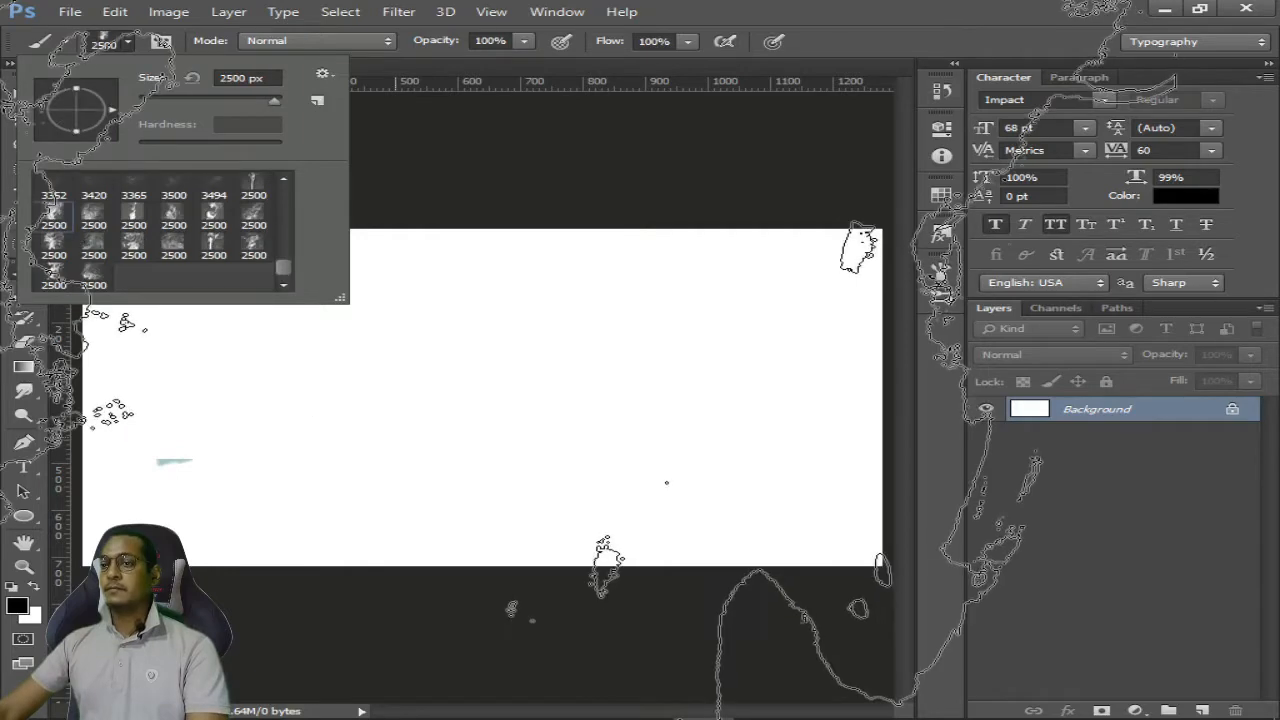
pyautogui.click(162, 98)
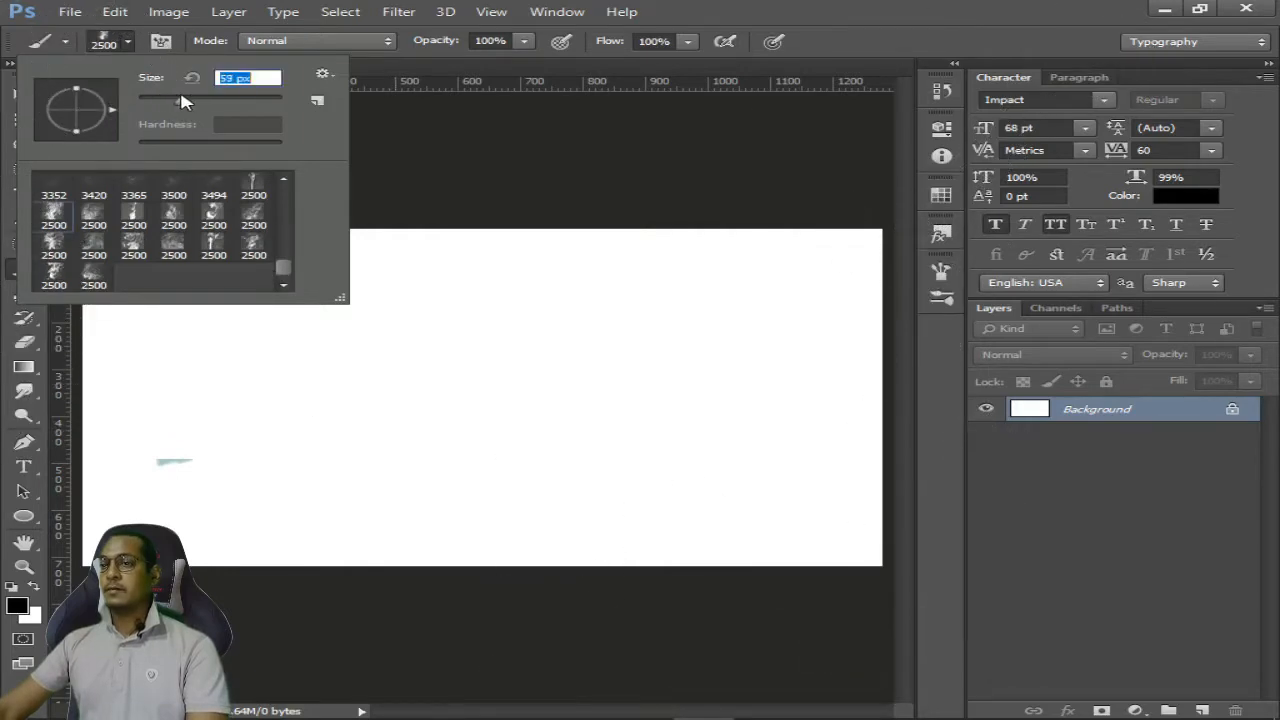
pyautogui.moveTo(203, 107); pyautogui.dragTo(238, 104)
pyautogui.click(173, 243)
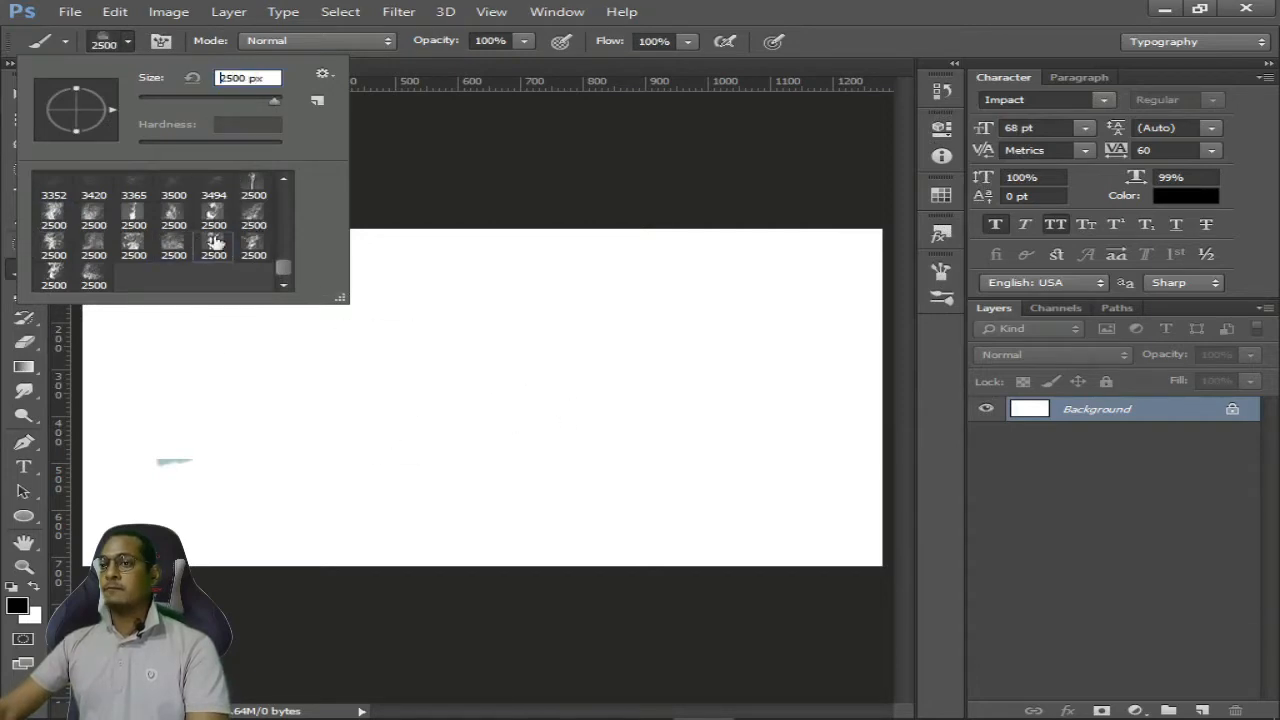
pyautogui.click(618, 572)
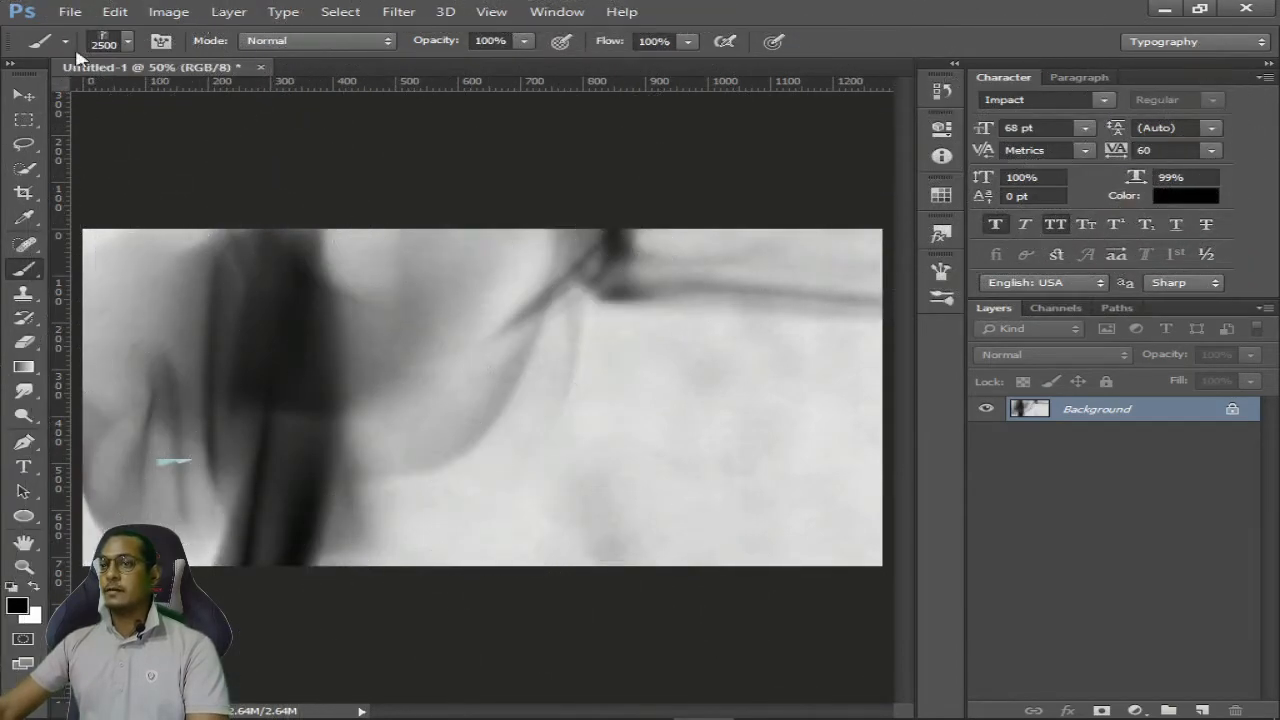
# Step: Reduce the smoke brush to 92 px and paint a short stroke plus several single stamps across the Background
pyautogui.click(129, 42)
pyautogui.click(130, 43)
pyautogui.click(129, 43)
pyautogui.moveTo(226, 98); pyautogui.dragTo(193, 103)
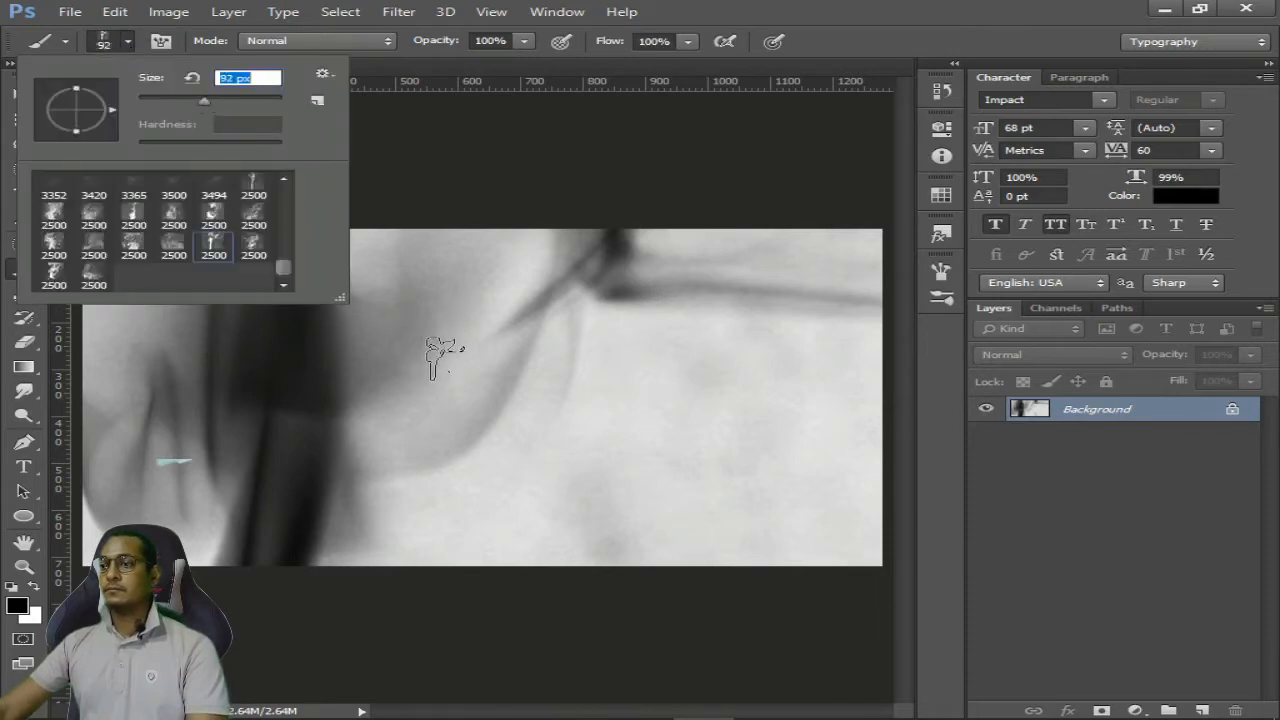
pyautogui.moveTo(445, 440); pyautogui.dragTo(568, 432)
pyautogui.click(606, 340)
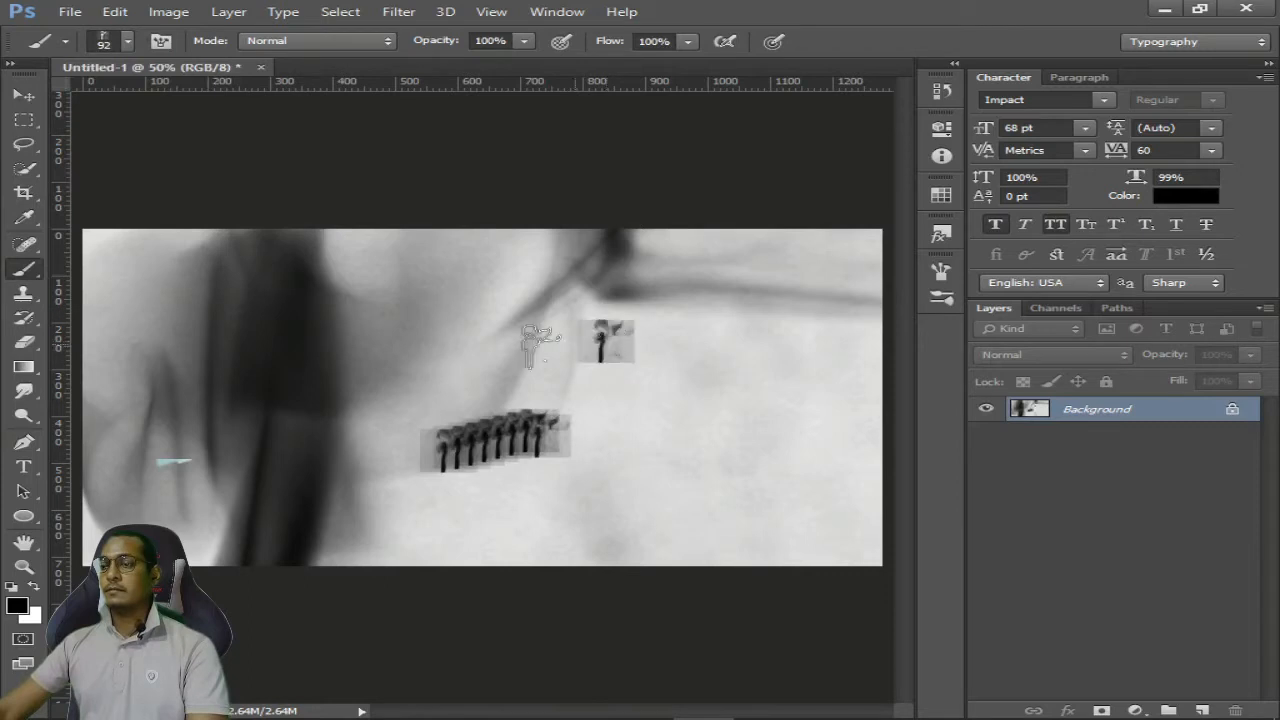
pyautogui.click(363, 338)
pyautogui.click(641, 421)
# Step: Enlarge the smoke brush to 600 px and stamp it across the right half and the middle of the Background
pyautogui.press(']')
pyautogui.press(']')
pyautogui.press(']')
pyautogui.press(']')
pyautogui.press(']')
pyautogui.press(']')
pyautogui.press(']')
pyautogui.press(']')
pyautogui.press(']')
pyautogui.press(']')
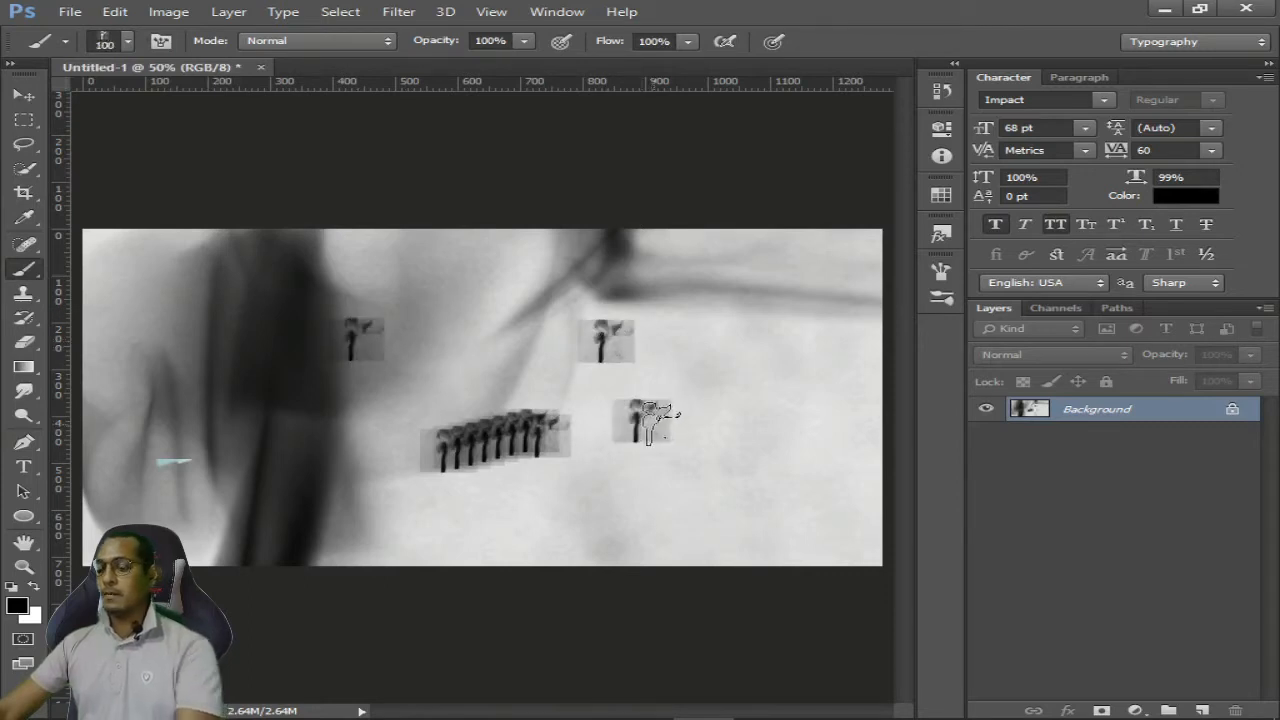
pyautogui.click(700, 399)
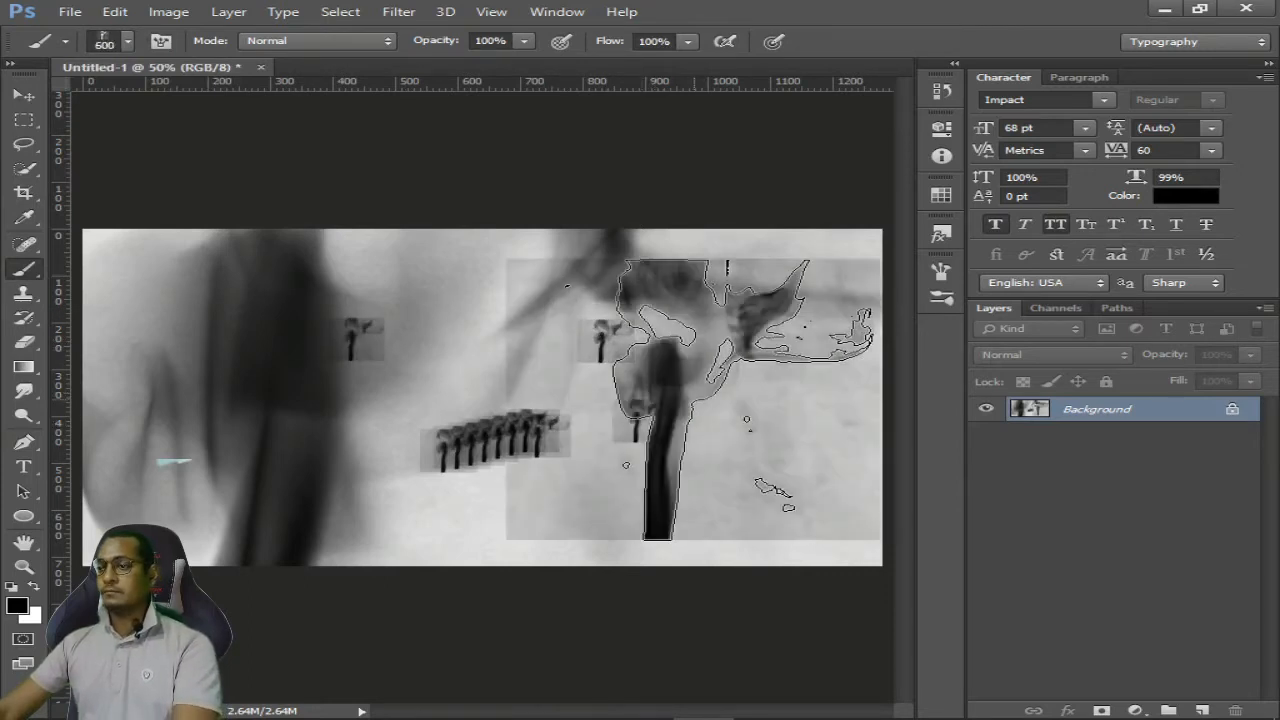
pyautogui.click(375, 378)
pyautogui.click(465, 362)
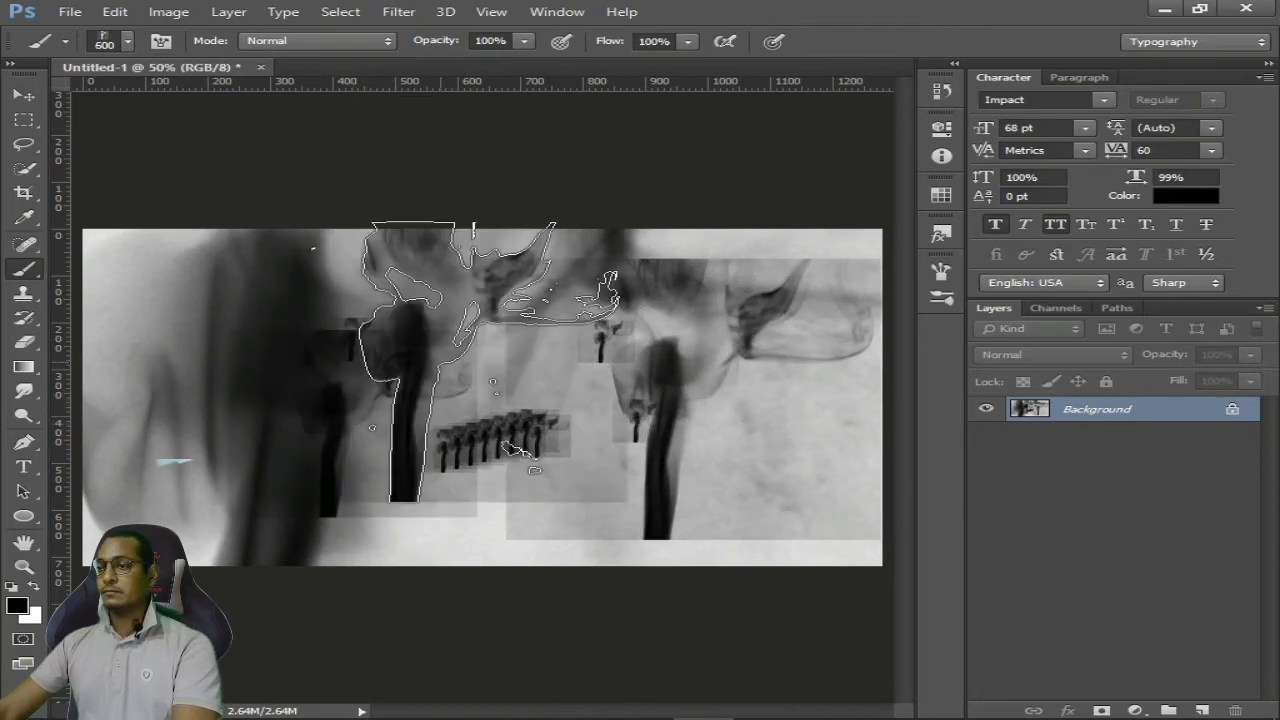
# Step: Reduce the smoke brush to 400 px and add more stamps around the Background, including the lower middle and lower left
pyautogui.press('[')
pyautogui.press('[')
pyautogui.click(598, 545)
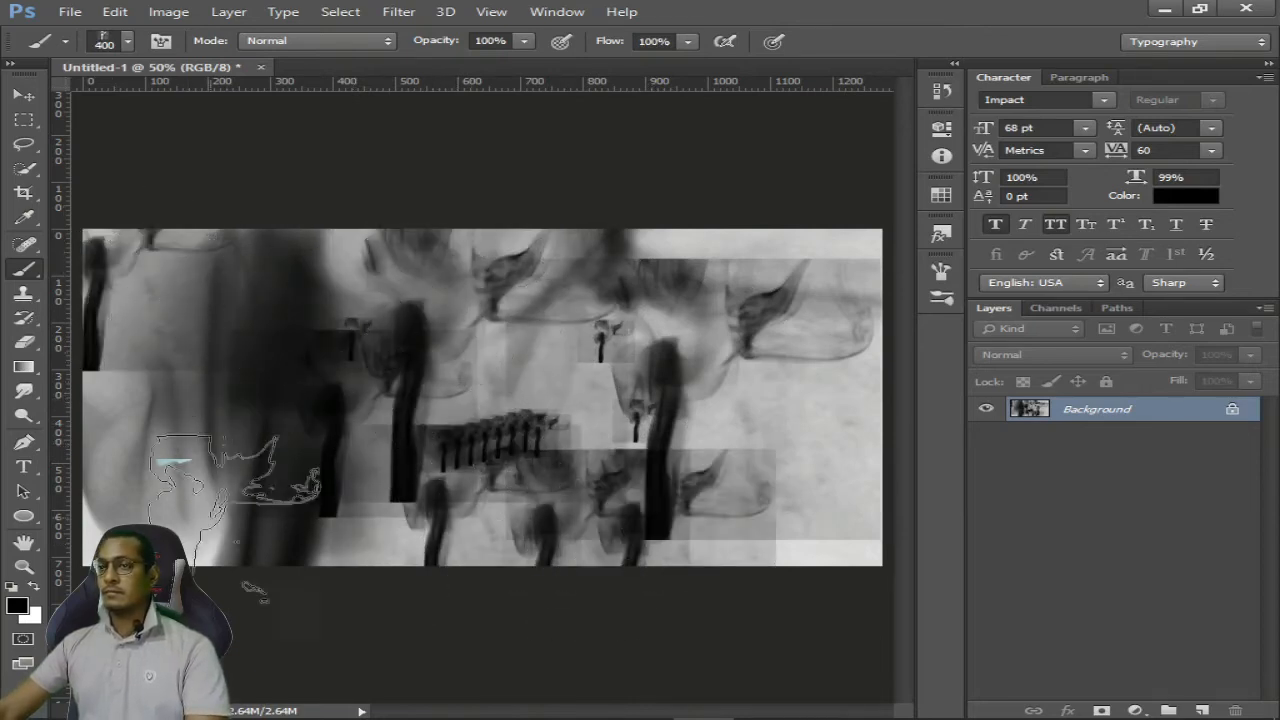
pyautogui.click(222, 538)
pyautogui.scroll(-4, 490, 489)
pyautogui.scroll(5, 582, 483)
pyautogui.scroll(3, 625, 370)
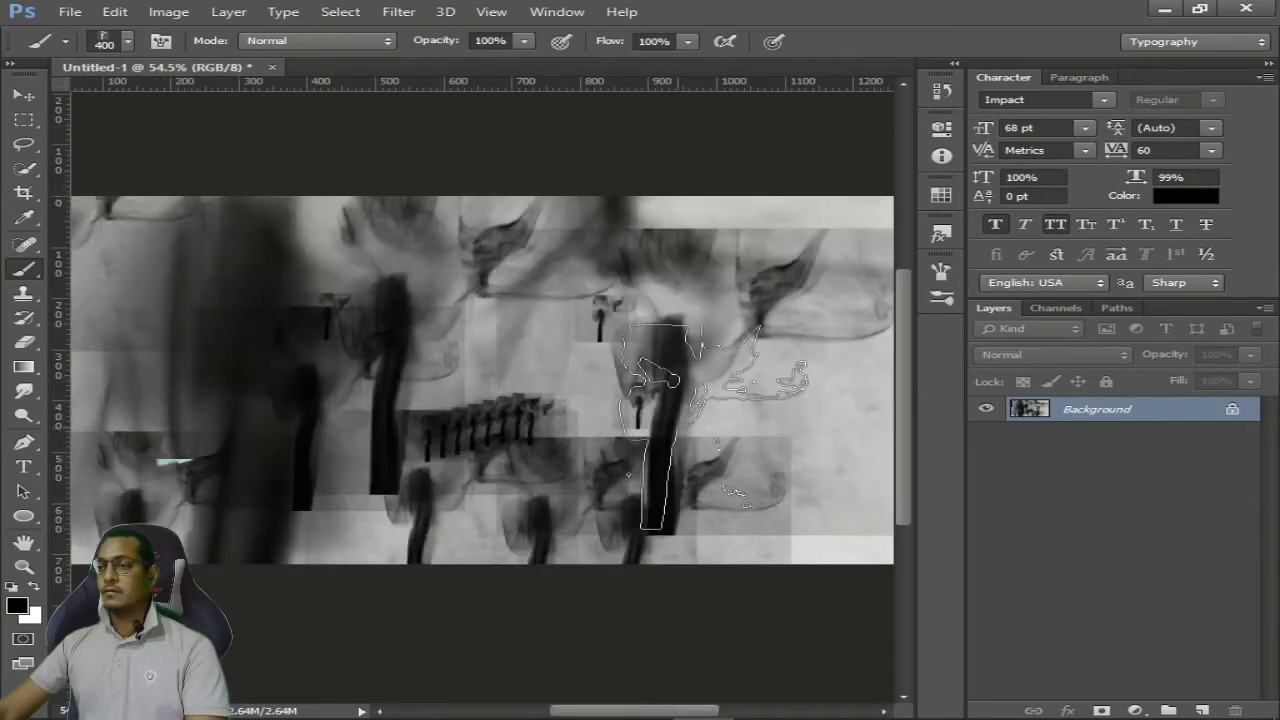
pyautogui.scroll(-4, 650, 400)
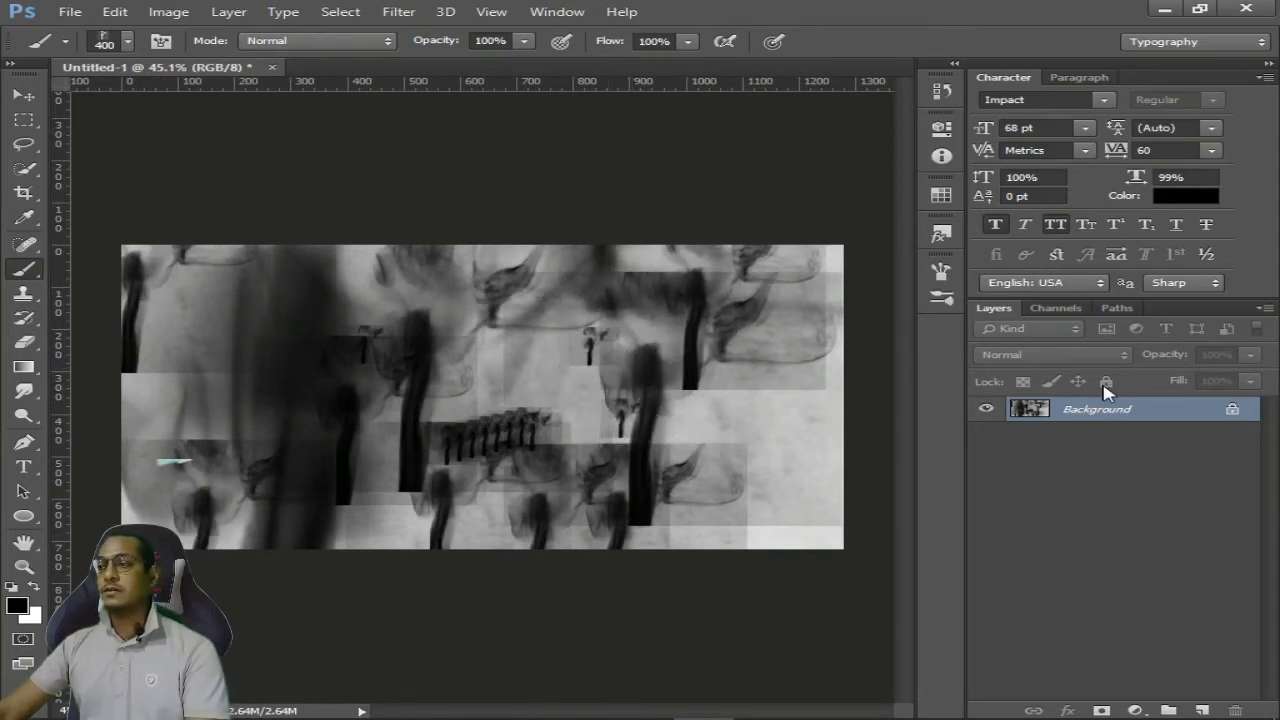
# Step: Add a new empty layer above the Background and hide the Background layer
pyautogui.click(1202, 710)
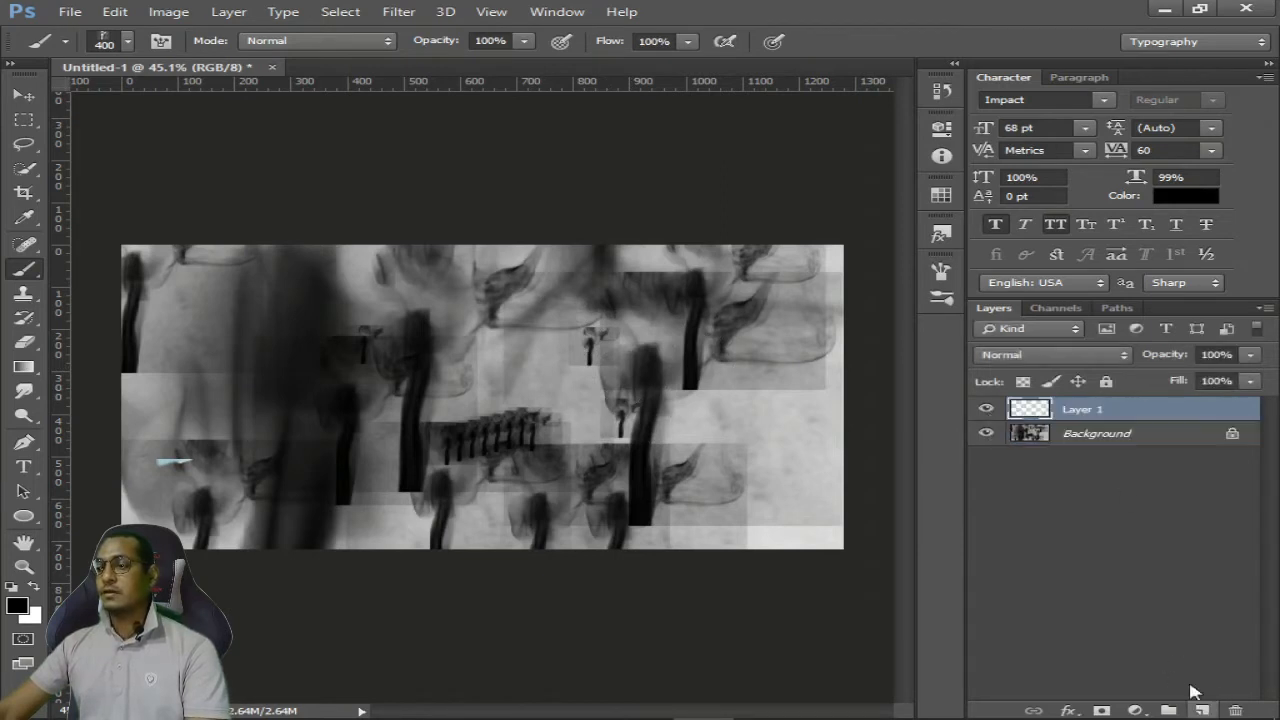
pyautogui.click(988, 436)
pyautogui.click(988, 436)
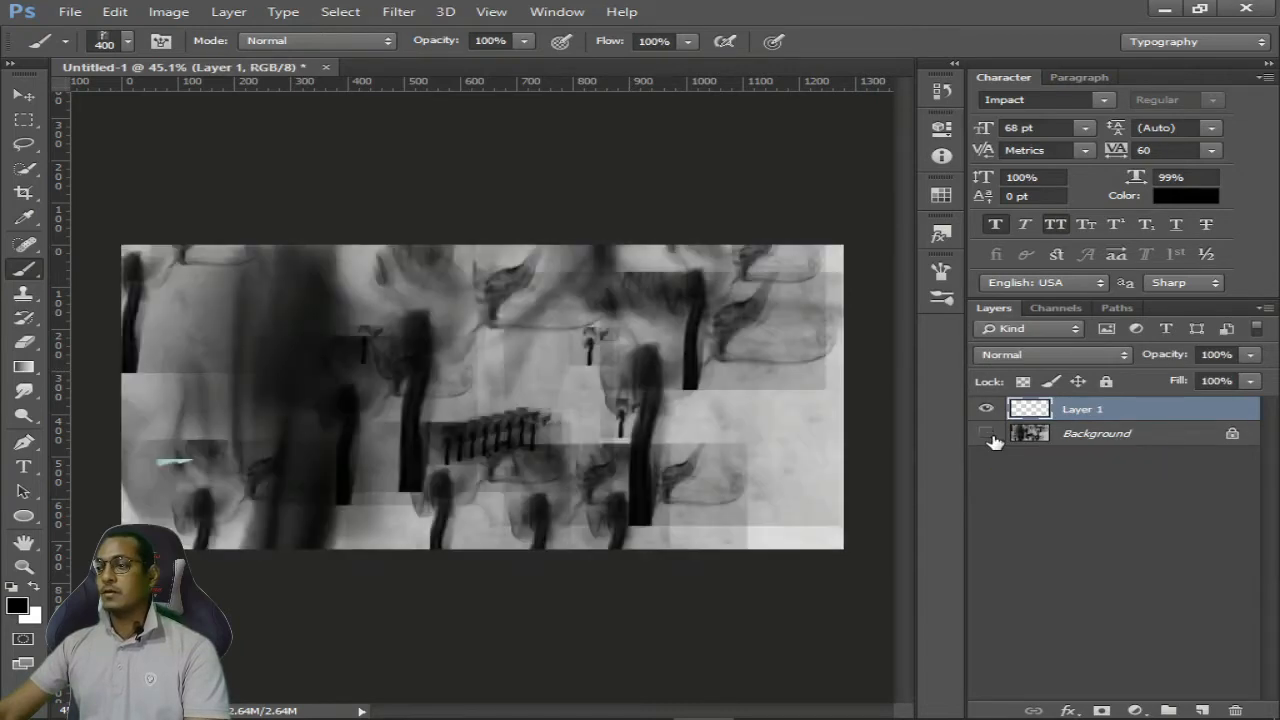
pyautogui.click(987, 436)
# Step: Add a white (ffffff) Solid Color fill layer directly above the Background, and make Layer 1 the active layer
pyautogui.click(1135, 442)
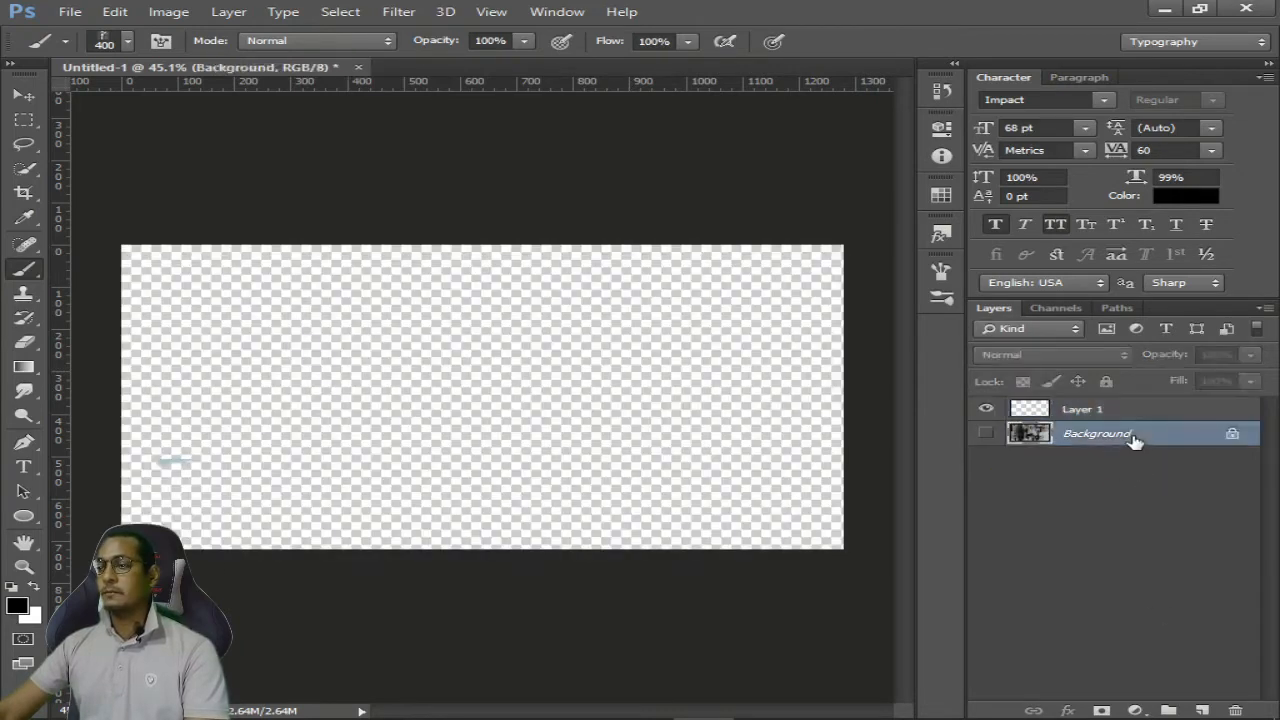
pyautogui.click(1134, 710)
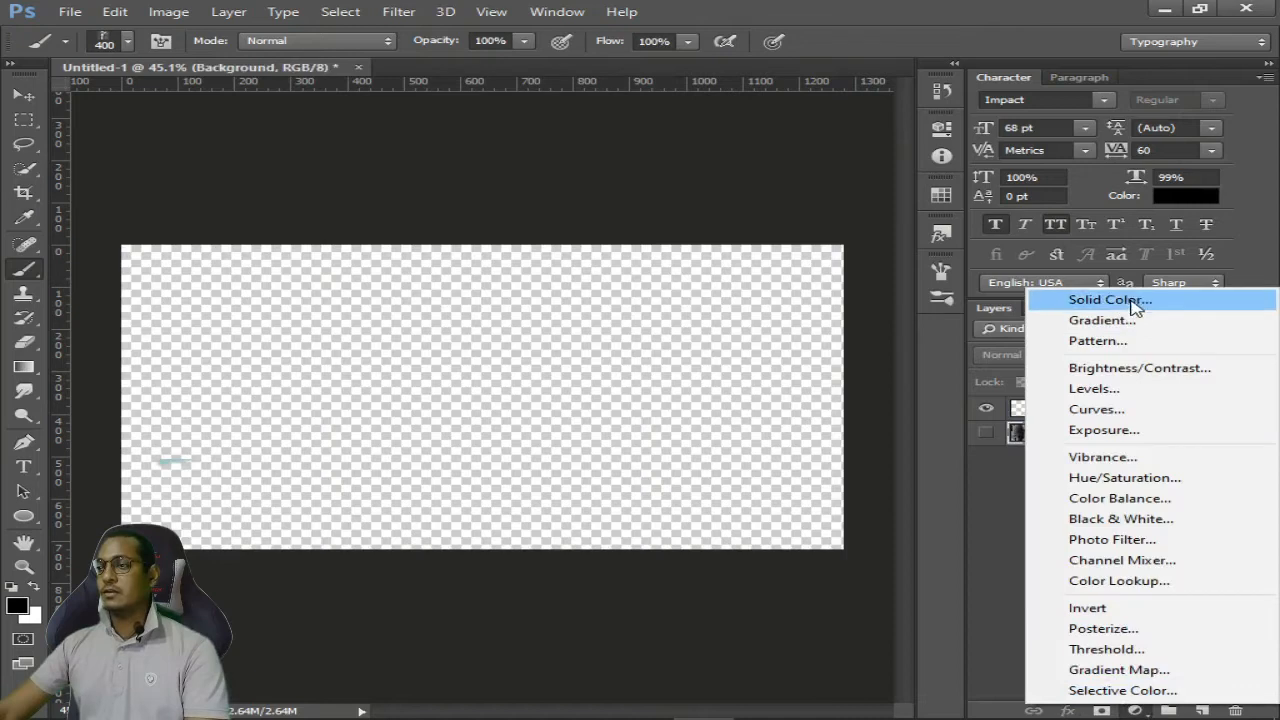
pyautogui.click(1048, 297)
pyautogui.write('ffffff')
pyautogui.click(1243, 107)
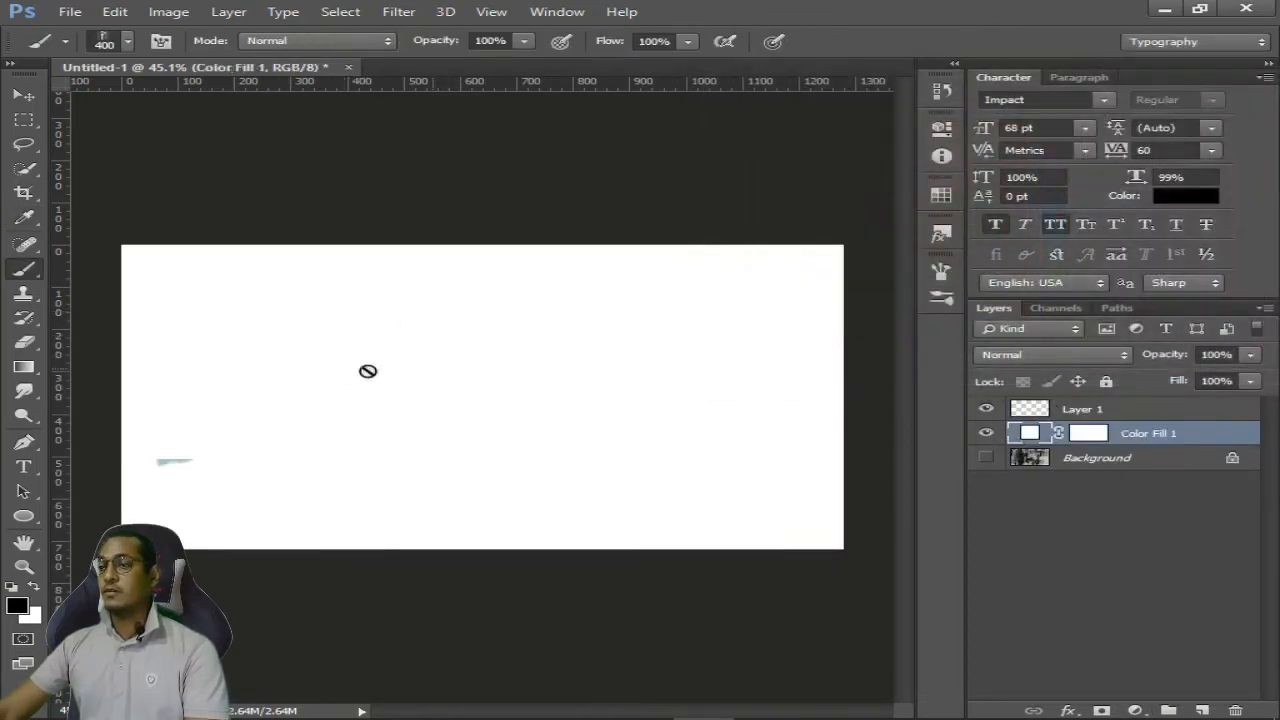
pyautogui.click(1140, 412)
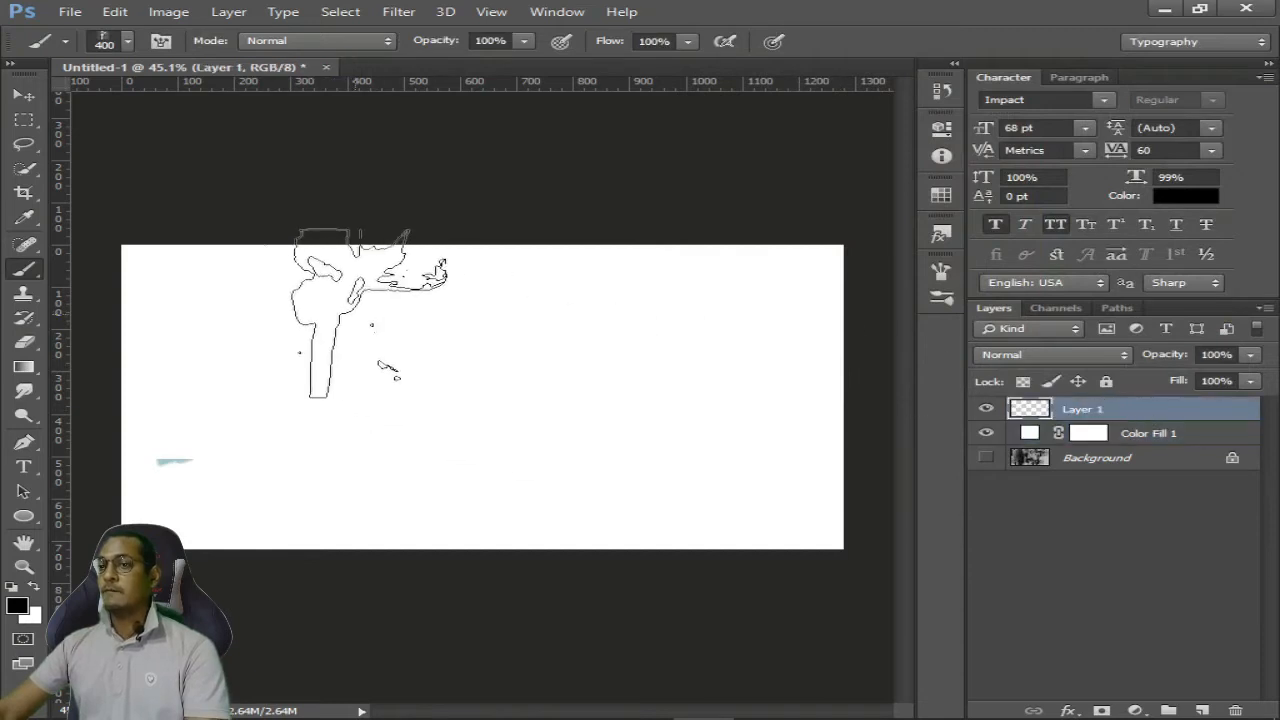
# Step: Stamp the 400 px smoke brush once on Layer 1 and undo the stamp
pyautogui.click(289, 405)
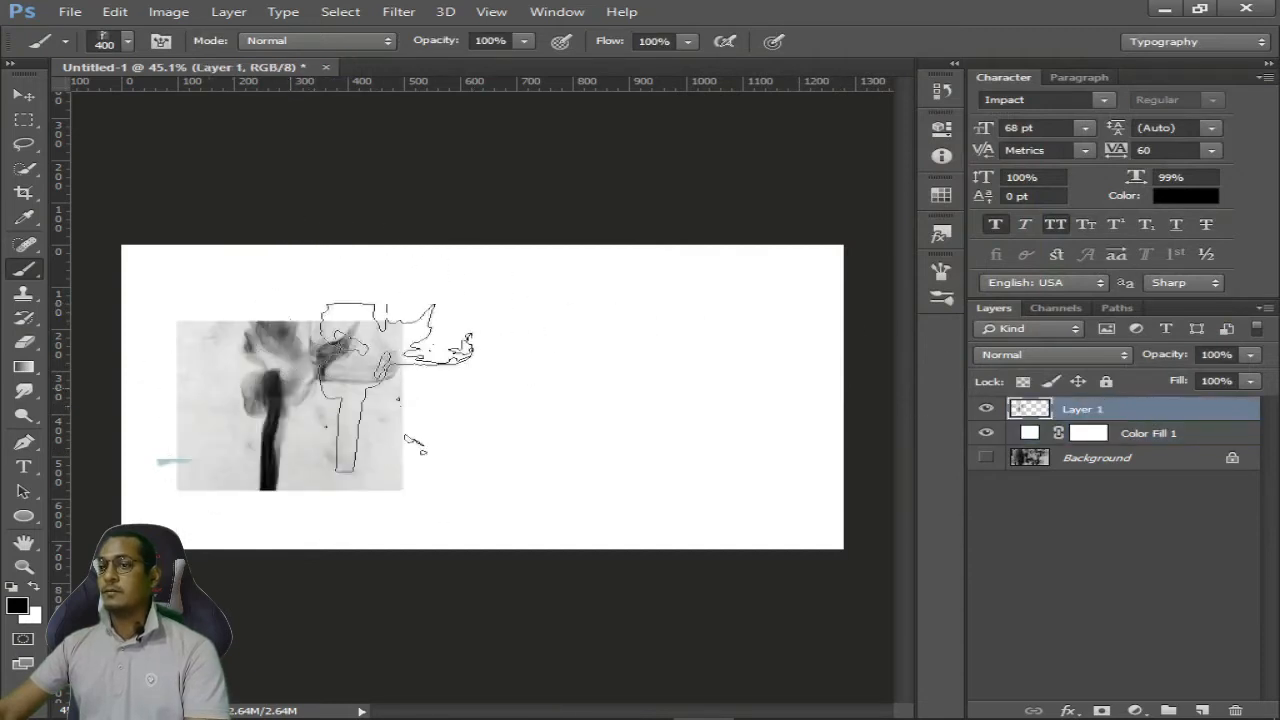
pyautogui.hotkey('ctrl', 'z')
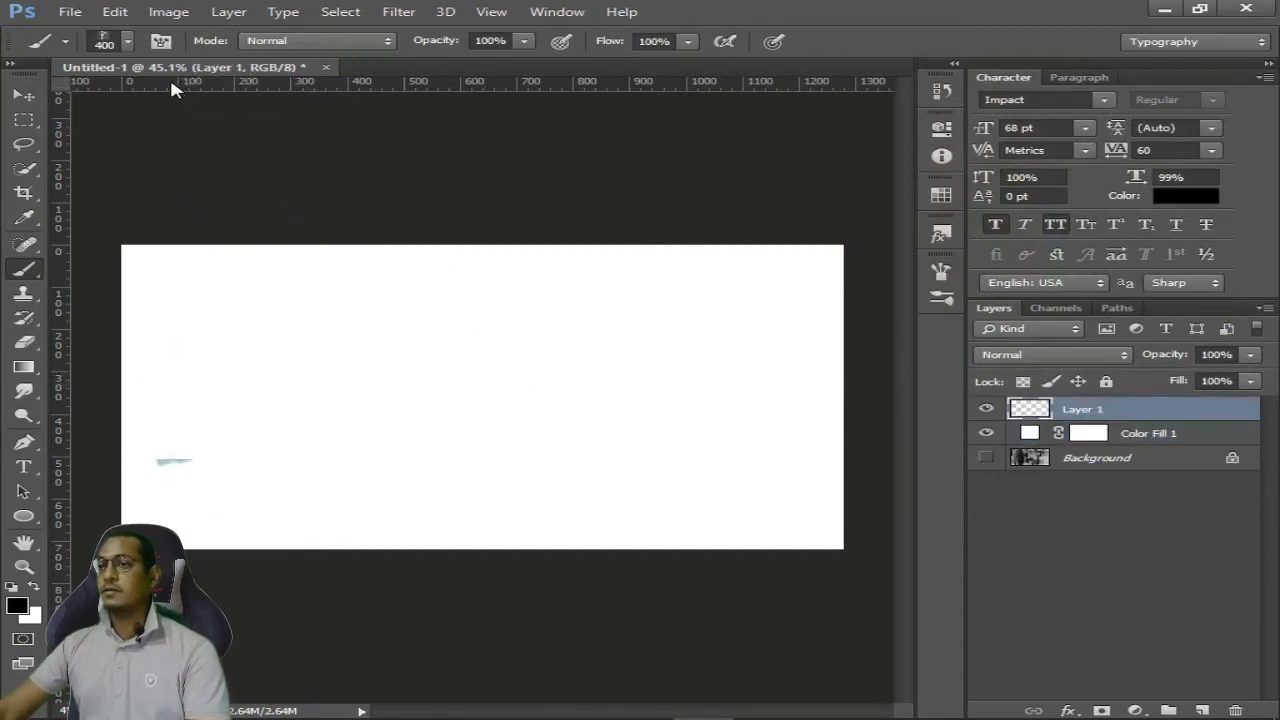
# Step: Choose the diagonal water splash brush tip, sized 2500 px, from the brush list
pyautogui.rightClick(170, 163)
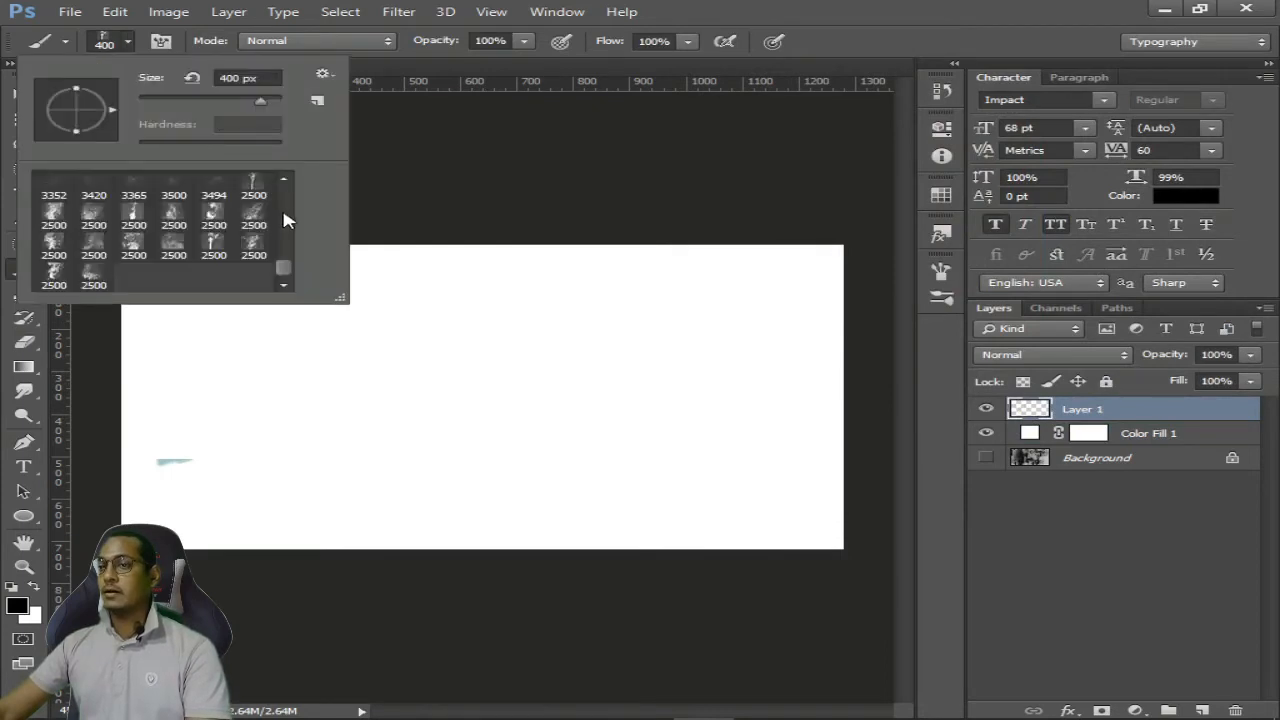
pyautogui.moveTo(280, 276); pyautogui.dragTo(281, 235)
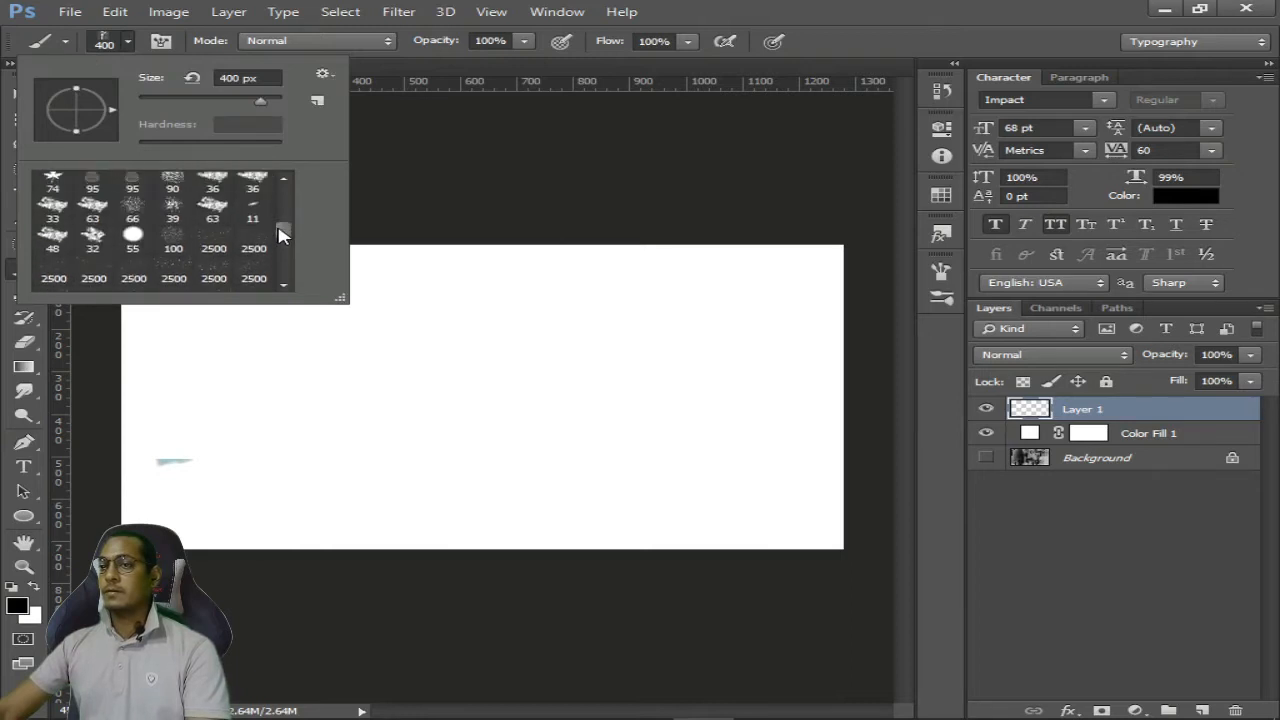
pyautogui.moveTo(290, 240); pyautogui.dragTo(283, 252)
pyautogui.click(175, 212)
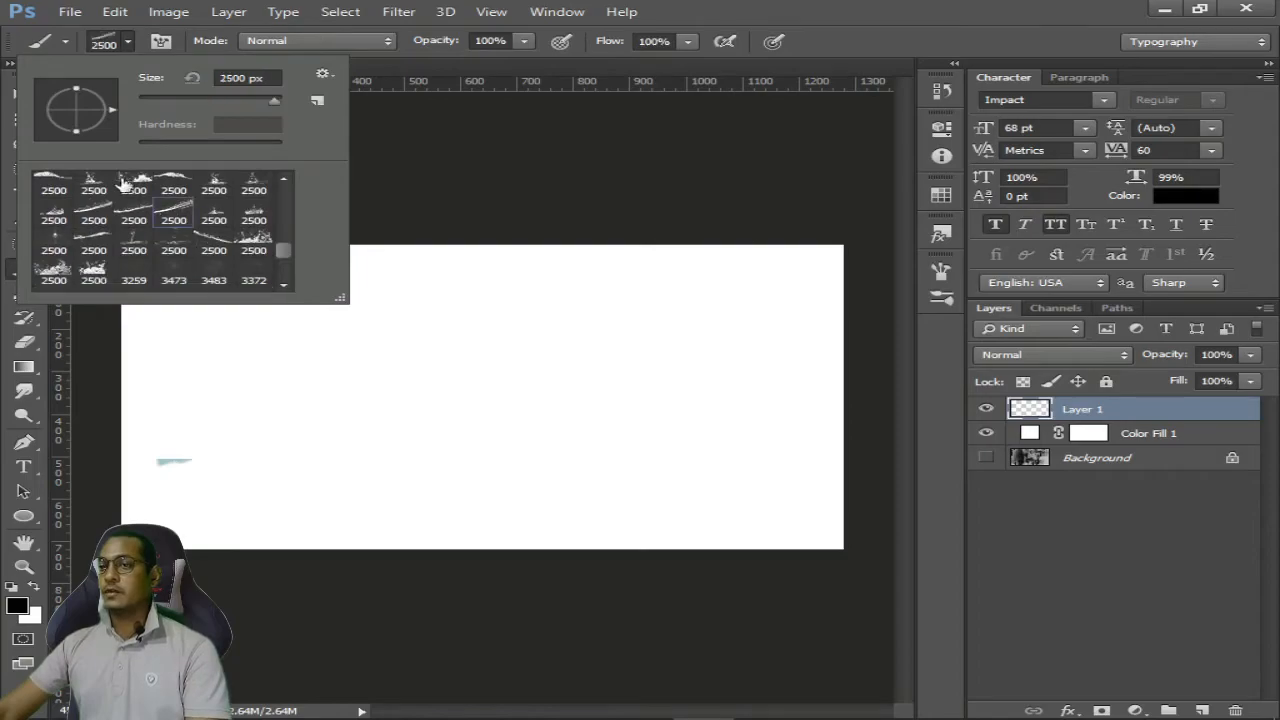
pyautogui.click(131, 43)
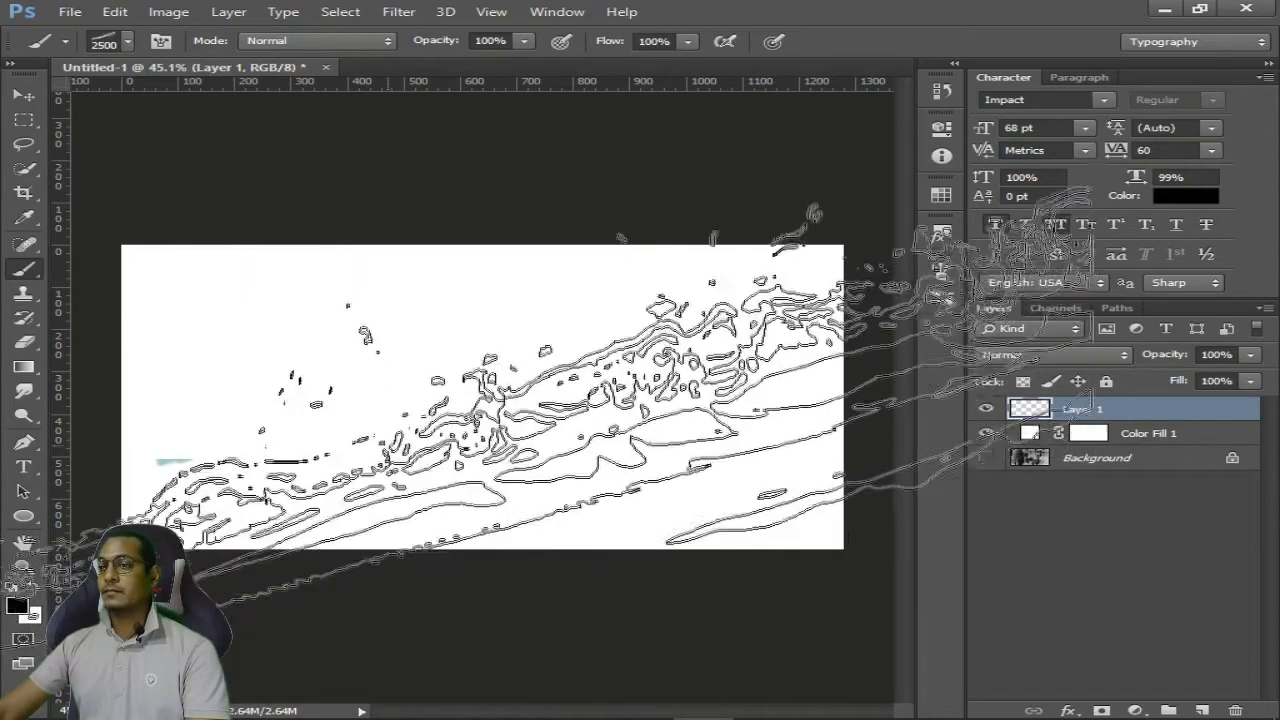
# Step: Reduce the water splash brush size to 92 px
pyautogui.press('[')
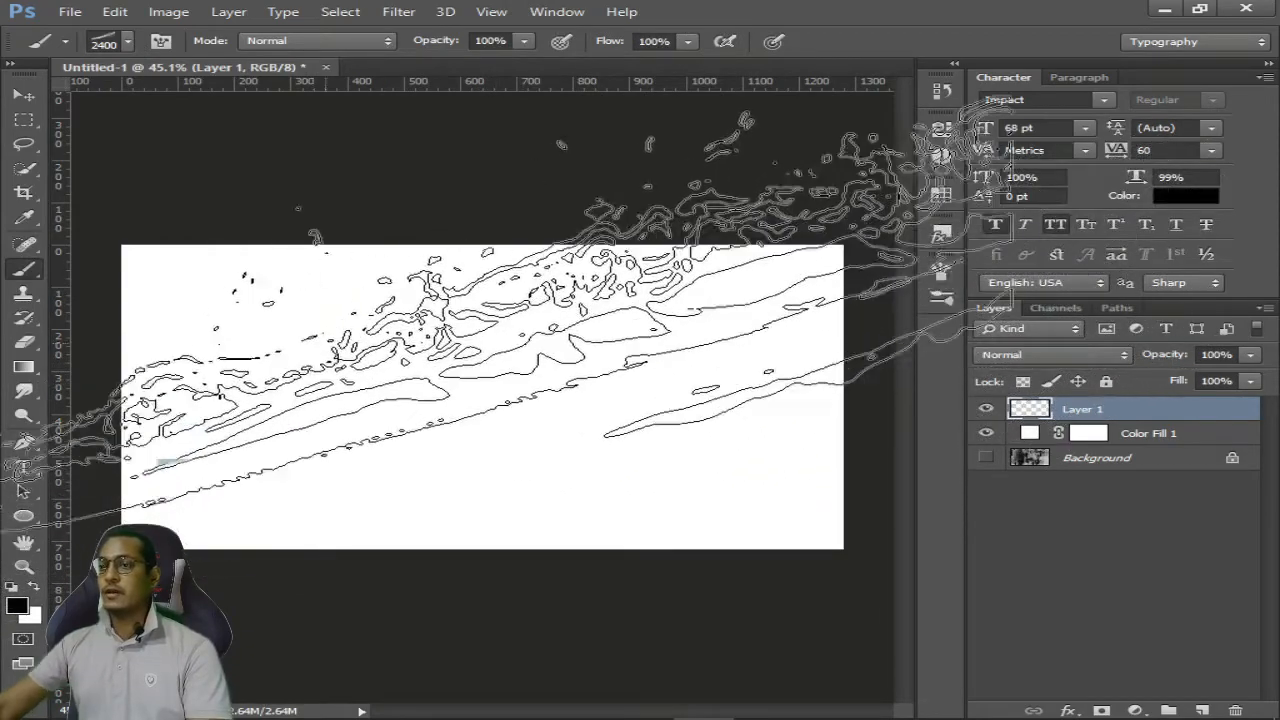
pyautogui.click(128, 43)
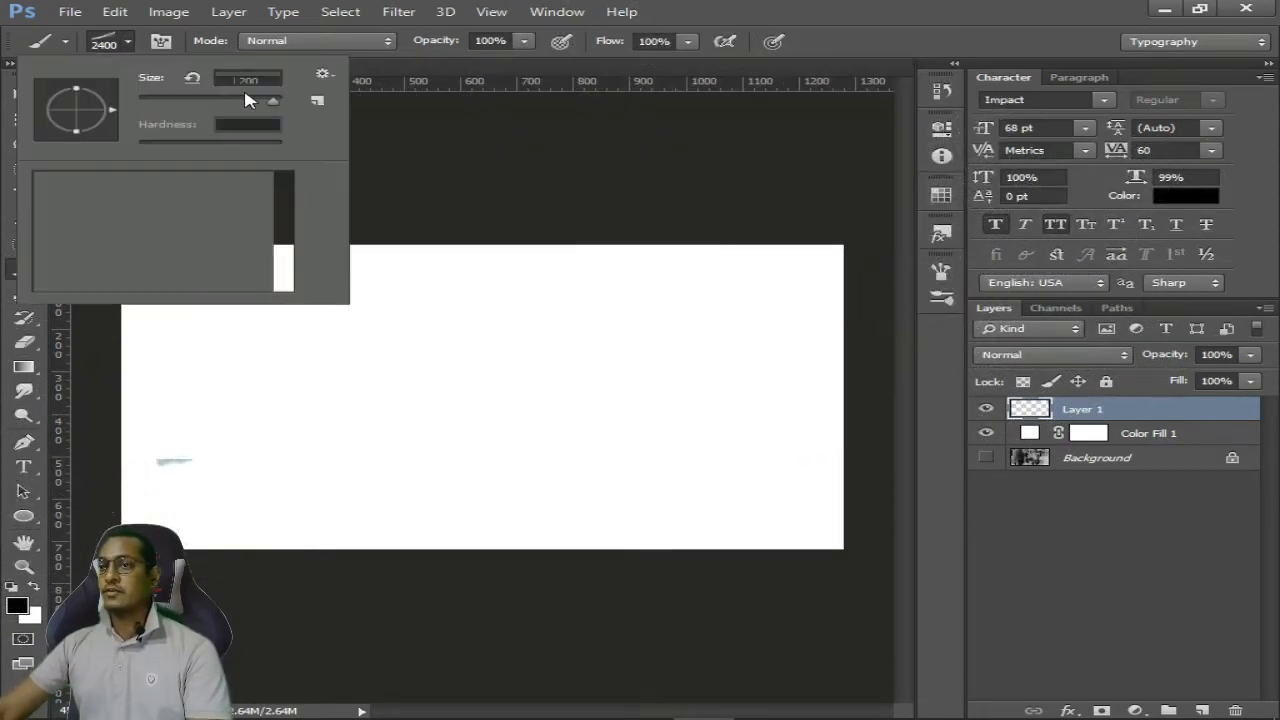
pyautogui.moveTo(247, 100); pyautogui.dragTo(213, 104)
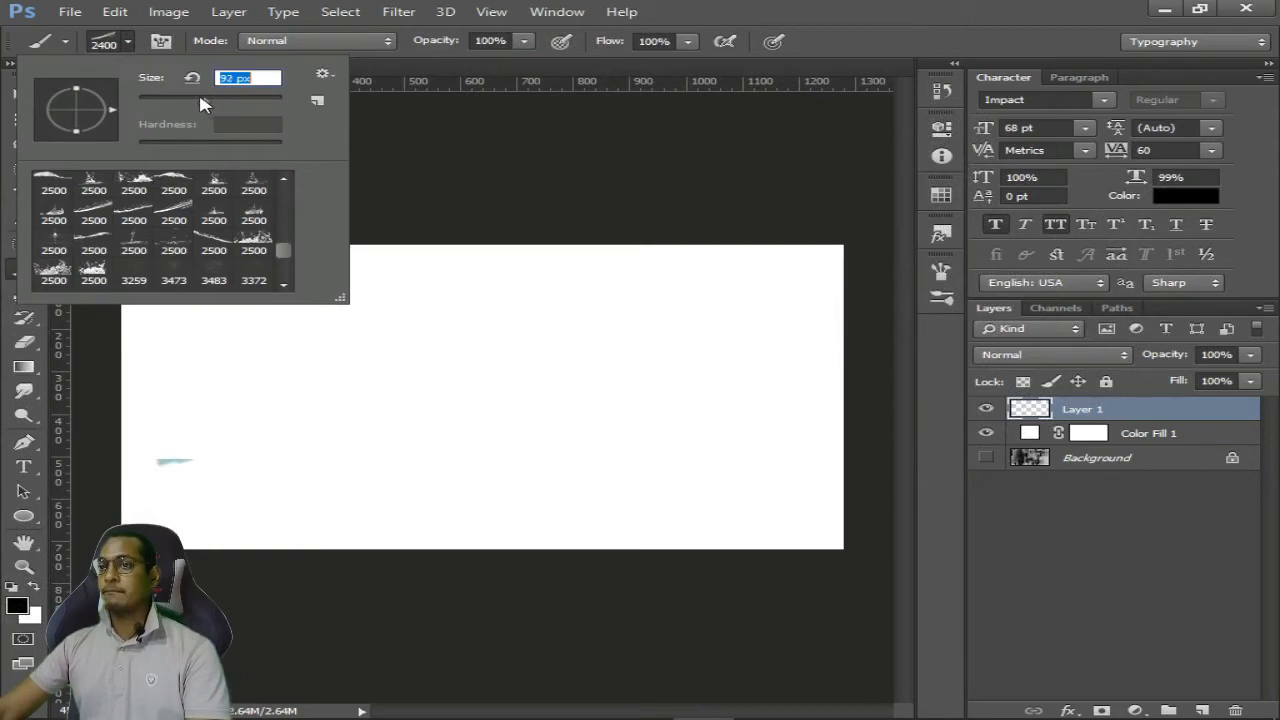
pyautogui.press('Return')
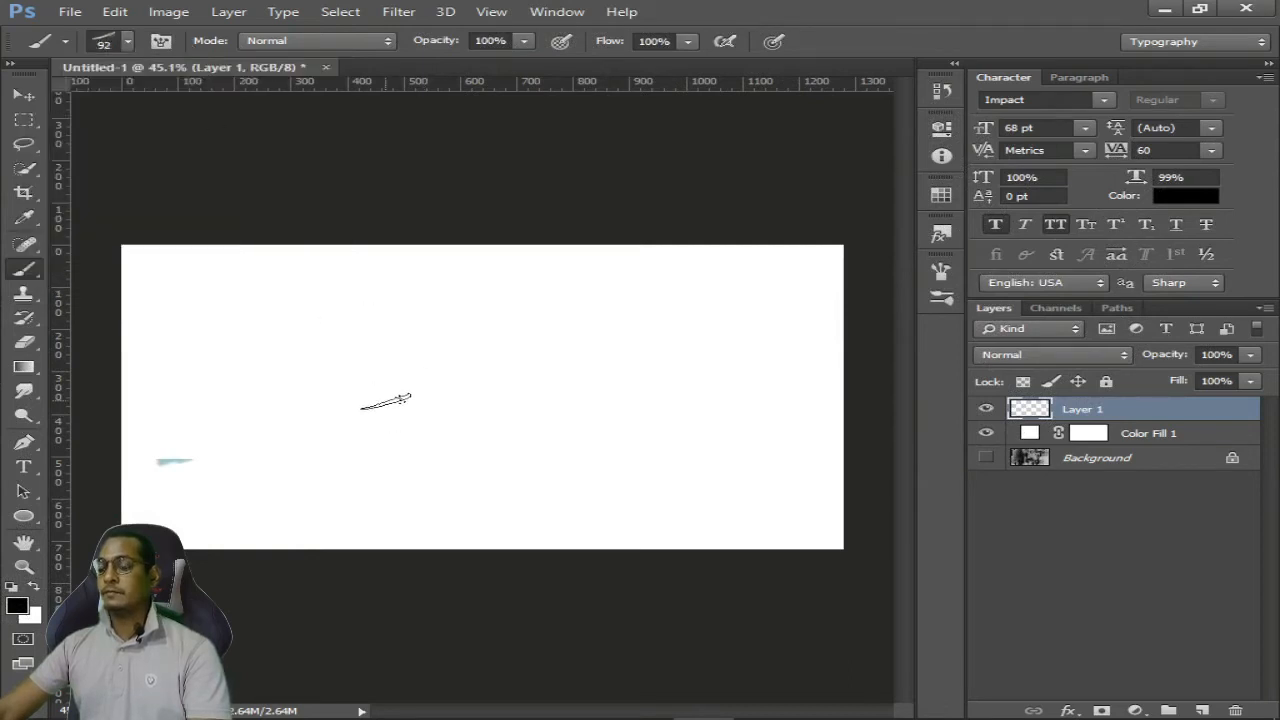
# Step: Enlarge the water splash brush size to 700 px
pyautogui.press(']')
pyautogui.press(']')
pyautogui.press(']')
pyautogui.press(']')
pyautogui.press(']')
pyautogui.press(']')
pyautogui.press(']')
pyautogui.press(']')
pyautogui.press(']')
pyautogui.press(']')
pyautogui.press(']')
pyautogui.press(']')
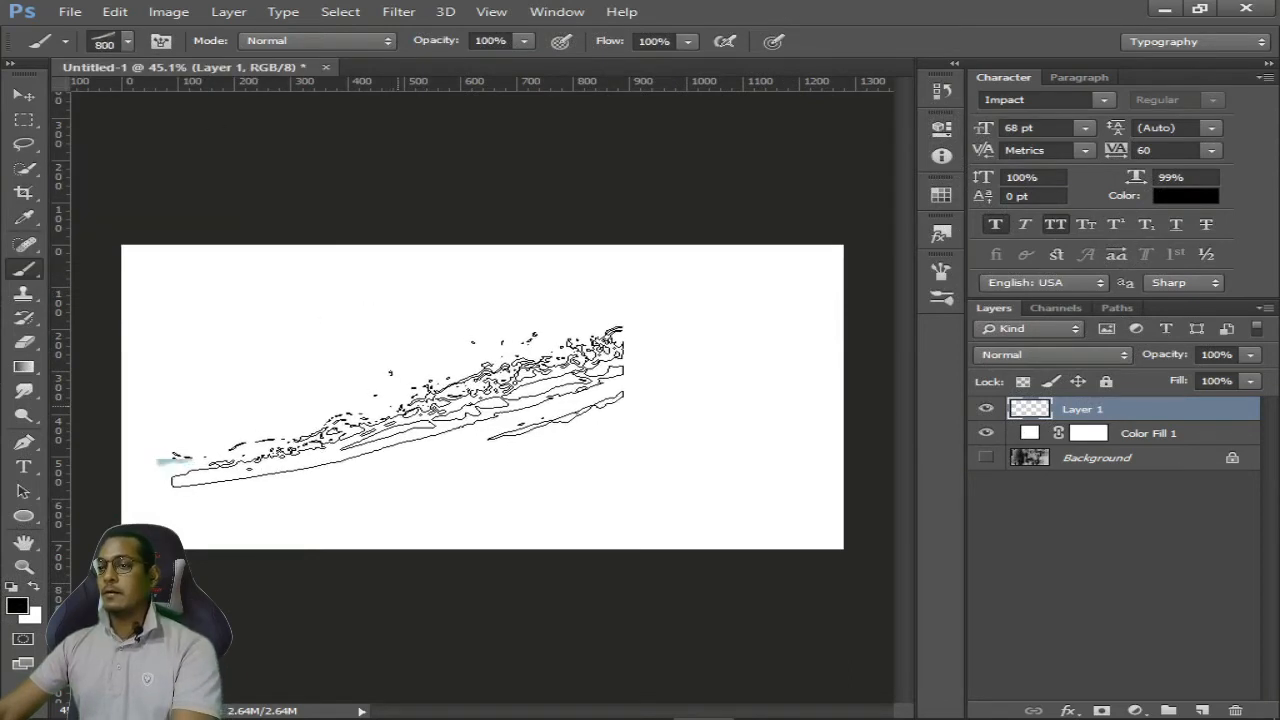
pyautogui.press('[')
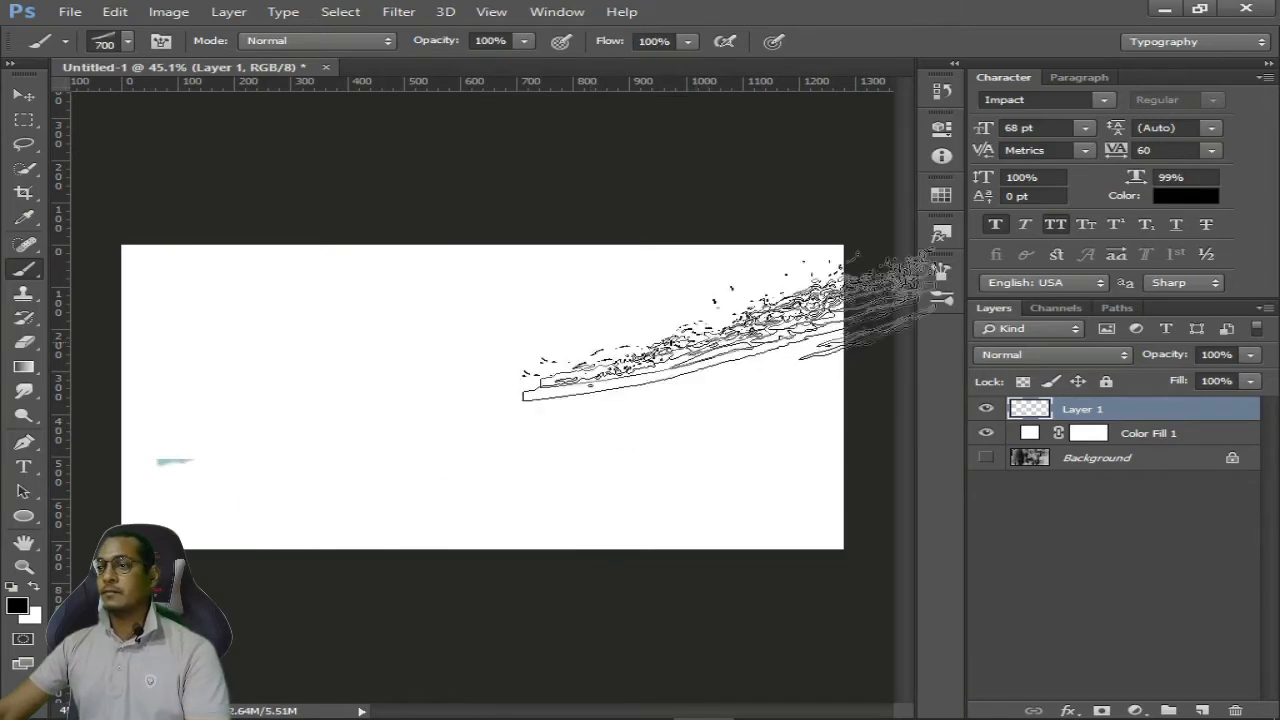
pyautogui.click(941, 271)
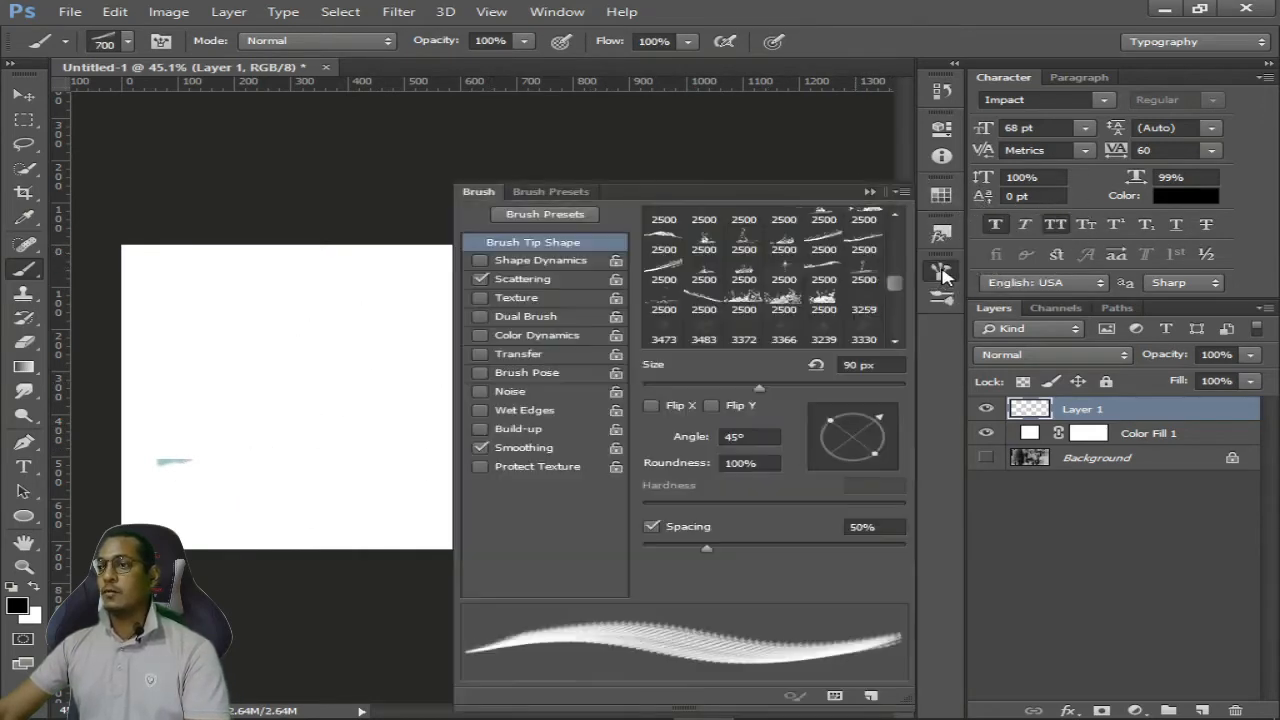
pyautogui.click(943, 273)
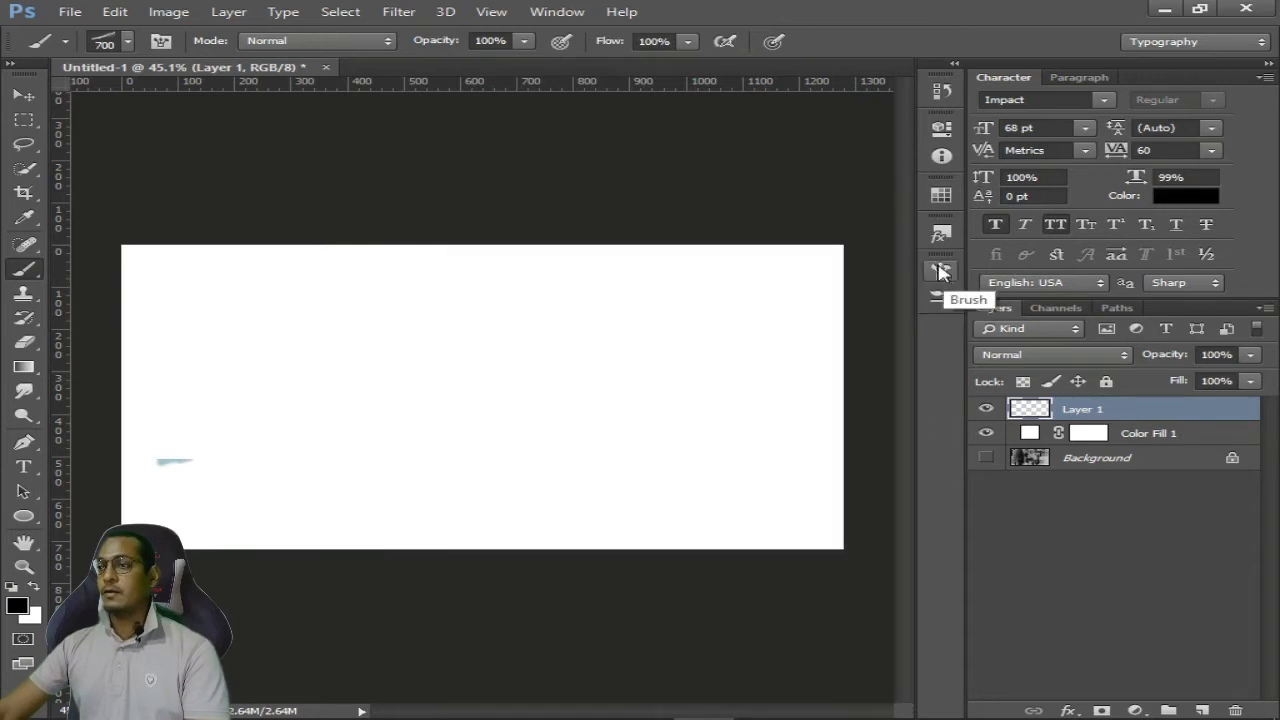
# Step: Open the brush settings and rotate the water splash tip to an angle of -11°
pyautogui.click(943, 273)
pyautogui.click(540, 12)
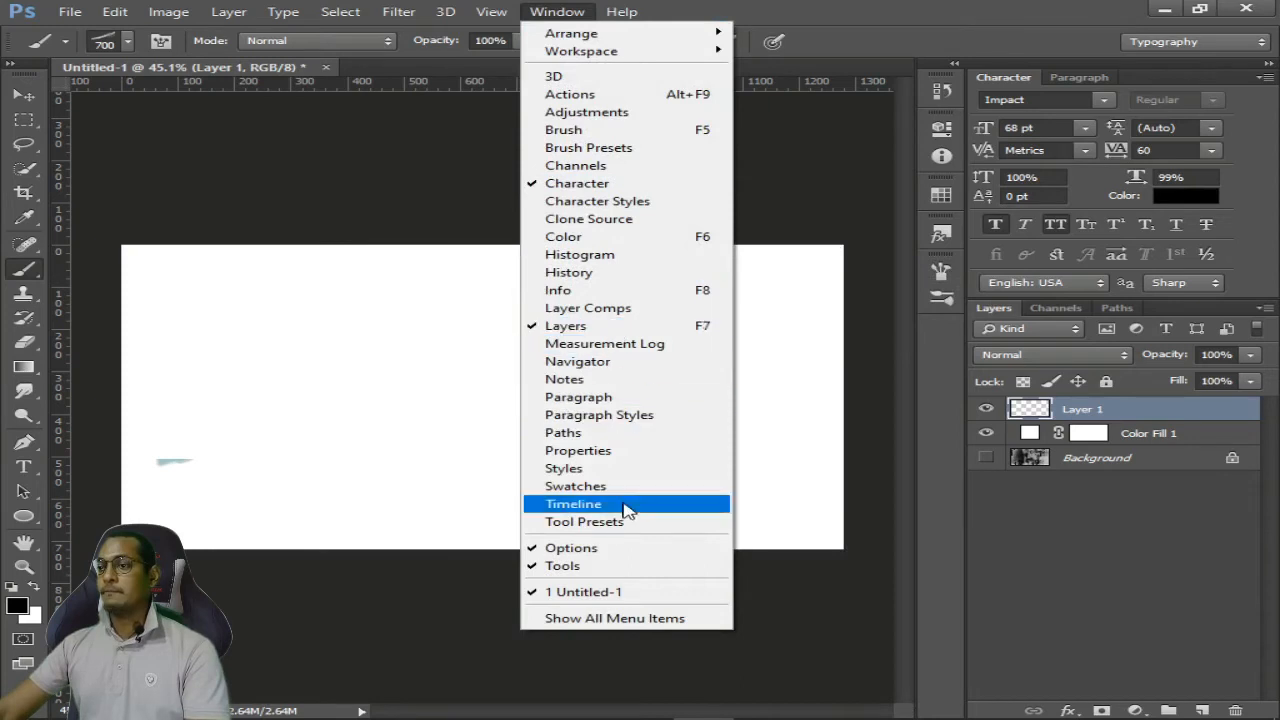
pyautogui.click(589, 134)
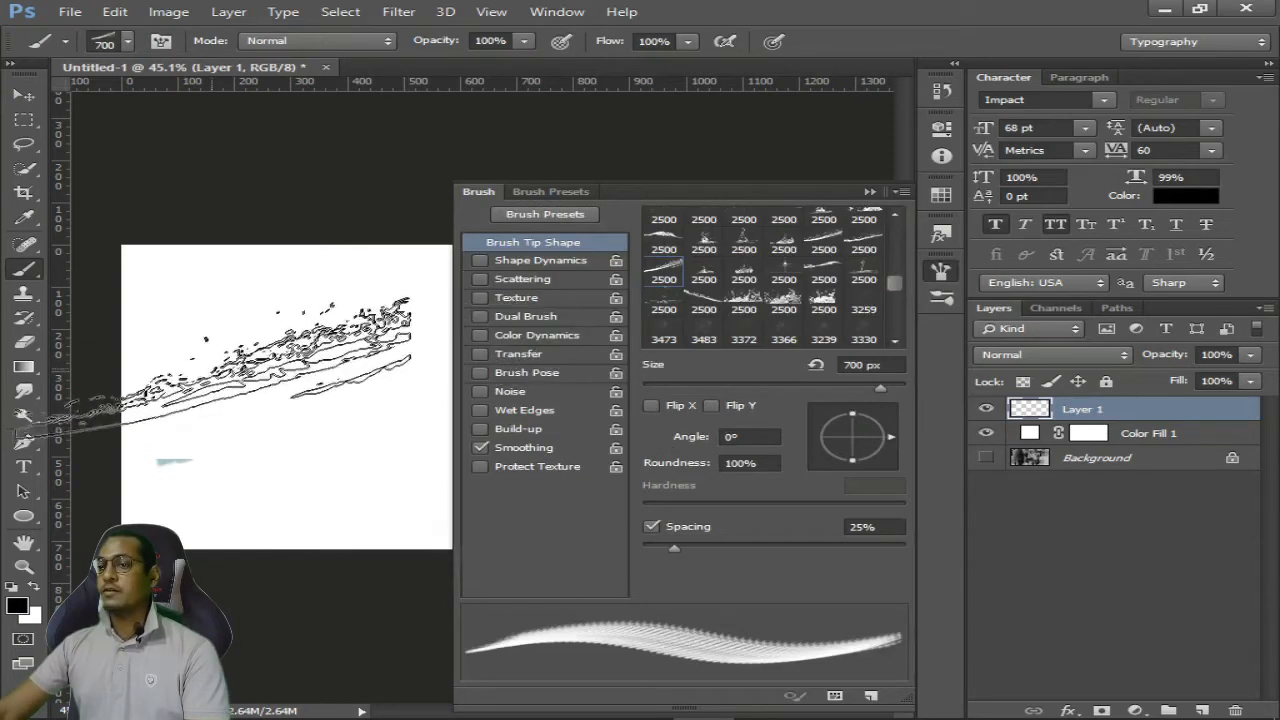
pyautogui.moveTo(897, 438)
pyautogui.mouseDown()
pyautogui.moveTo(845, 412)
pyautogui.moveTo(842, 455)
pyautogui.moveTo(813, 443)
pyautogui.moveTo(866, 462)
pyautogui.mouseUp()
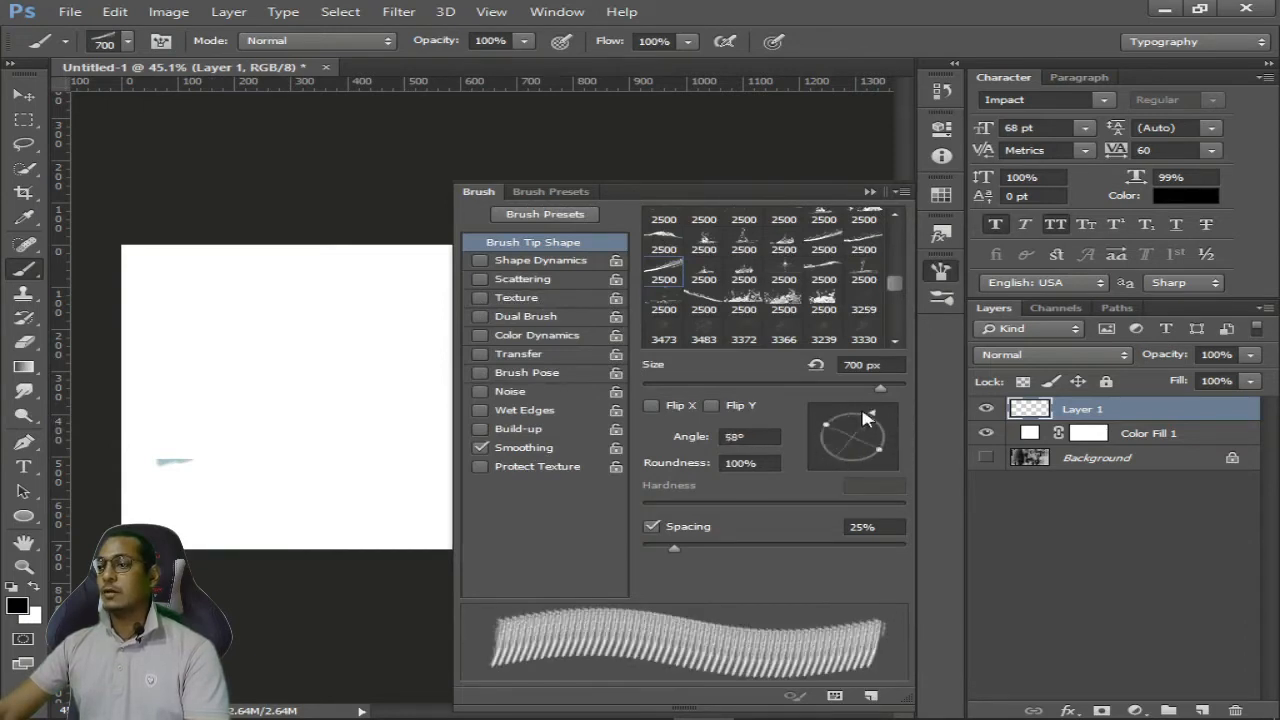
pyautogui.moveTo(866, 418)
pyautogui.mouseDown()
pyautogui.moveTo(864, 452)
pyautogui.moveTo(890, 440)
pyautogui.mouseUp()
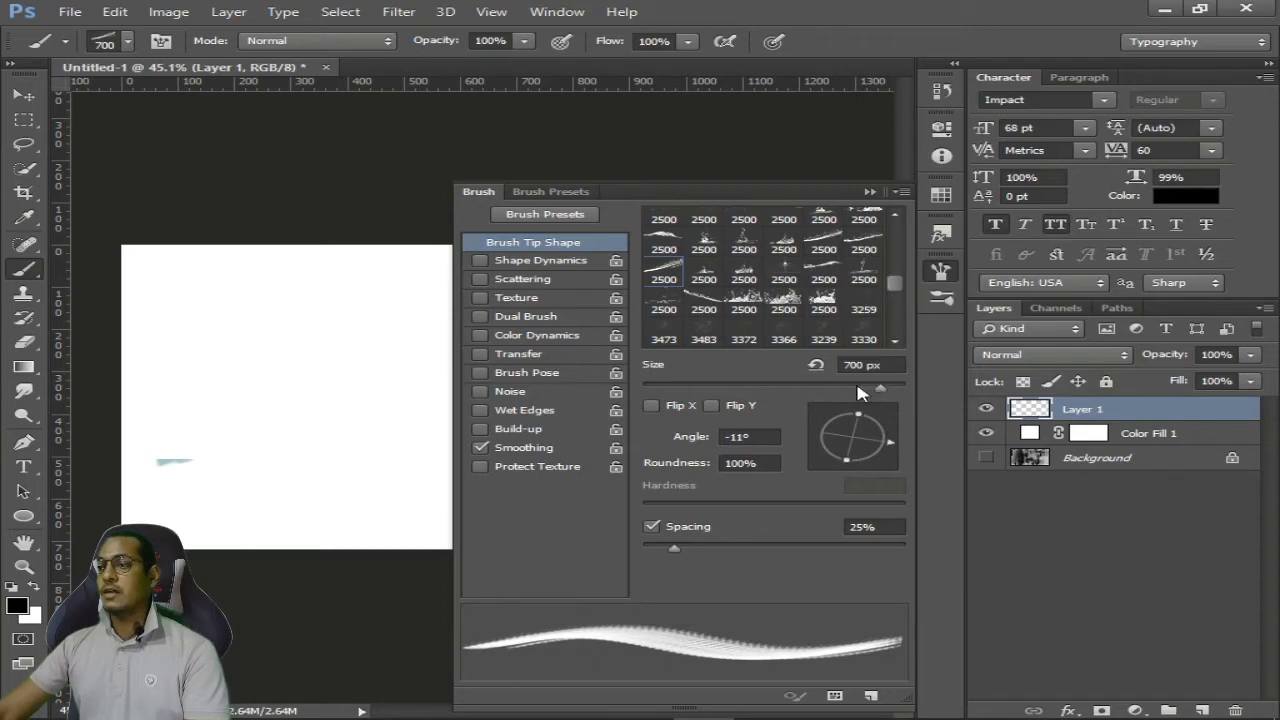
# Step: Set the water splash brush to 243 px with 136% spacing and enable Scattering
pyautogui.moveTo(858, 390); pyautogui.dragTo(820, 389)
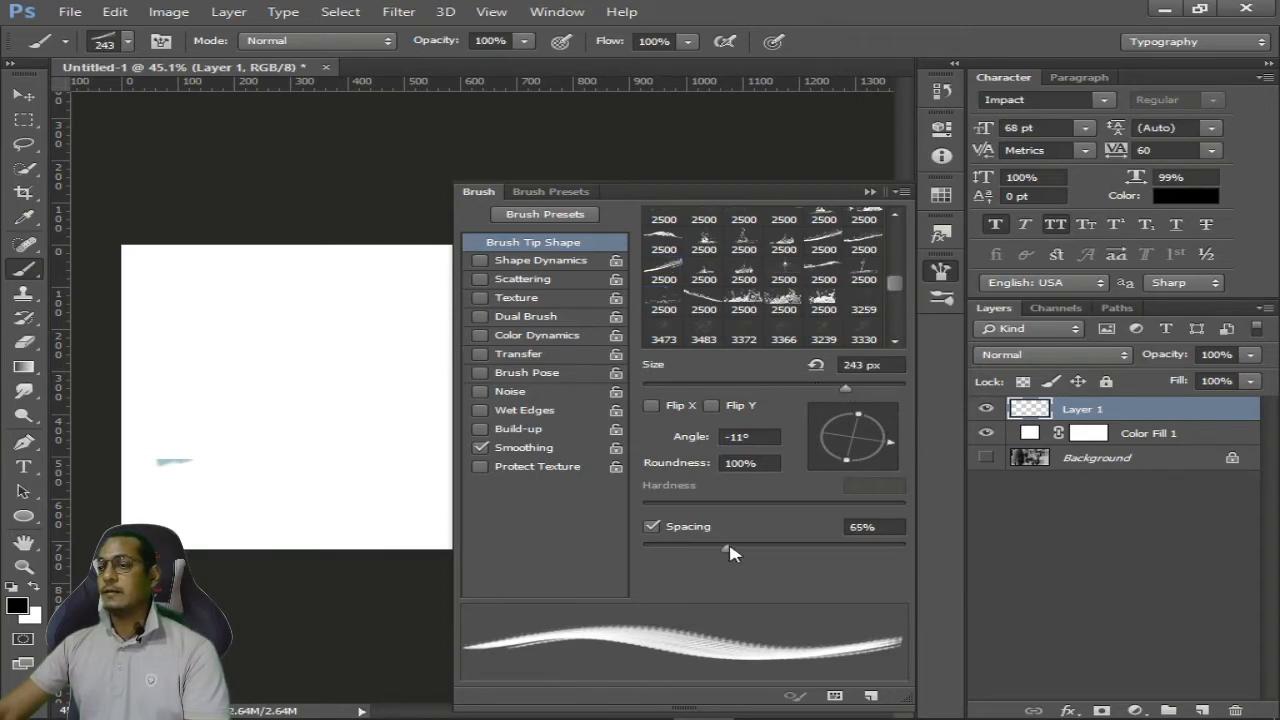
pyautogui.moveTo(731, 553)
pyautogui.mouseDown()
pyautogui.moveTo(691, 551)
pyautogui.moveTo(791, 549)
pyautogui.mouseUp()
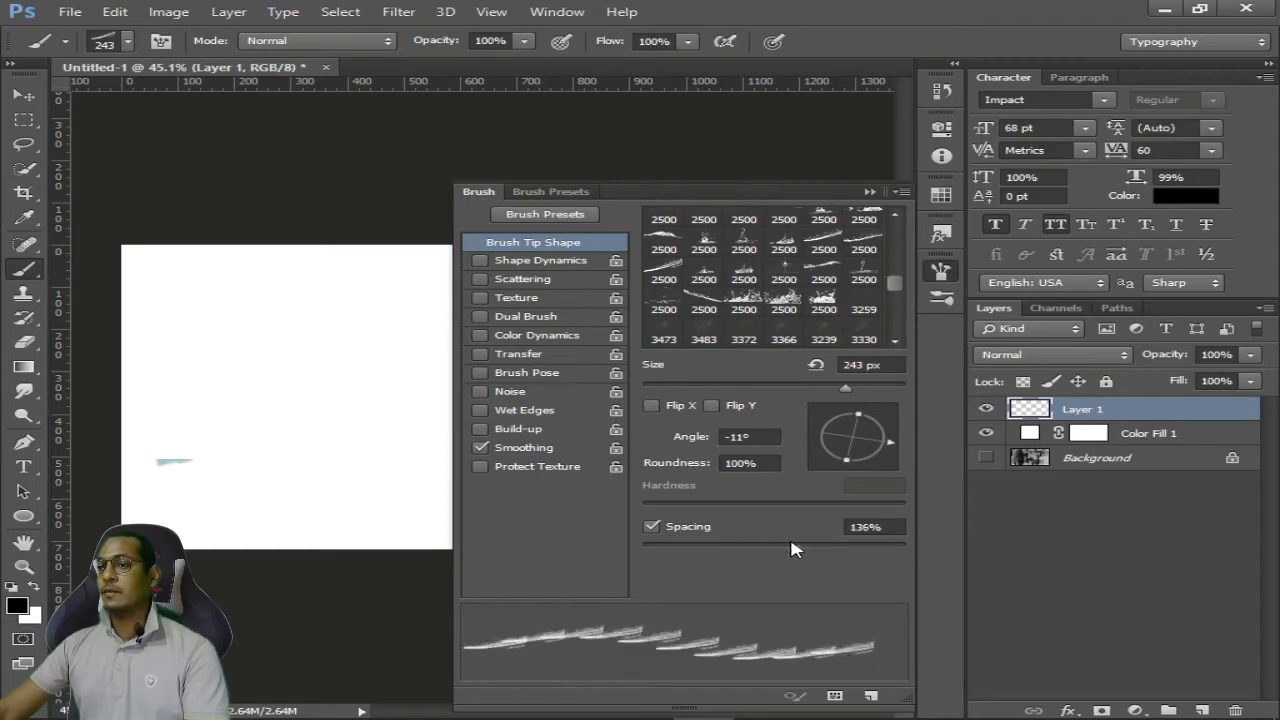
pyautogui.click(481, 261)
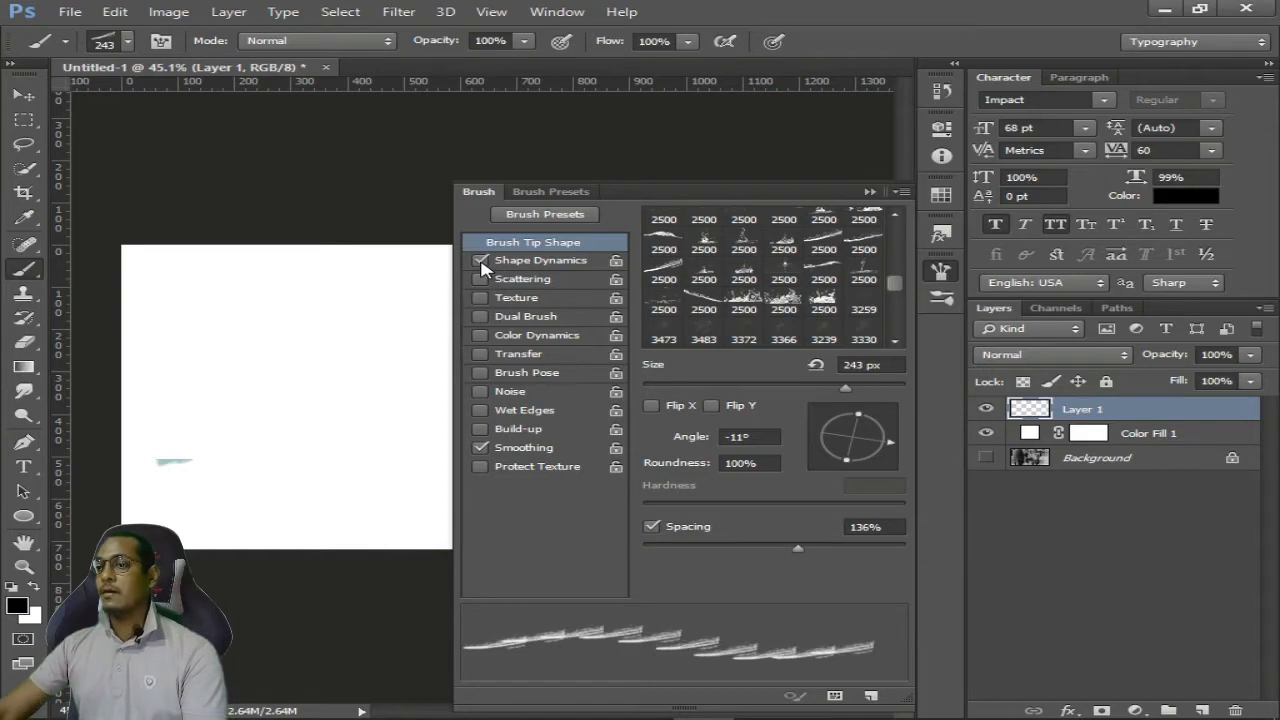
pyautogui.click(481, 262)
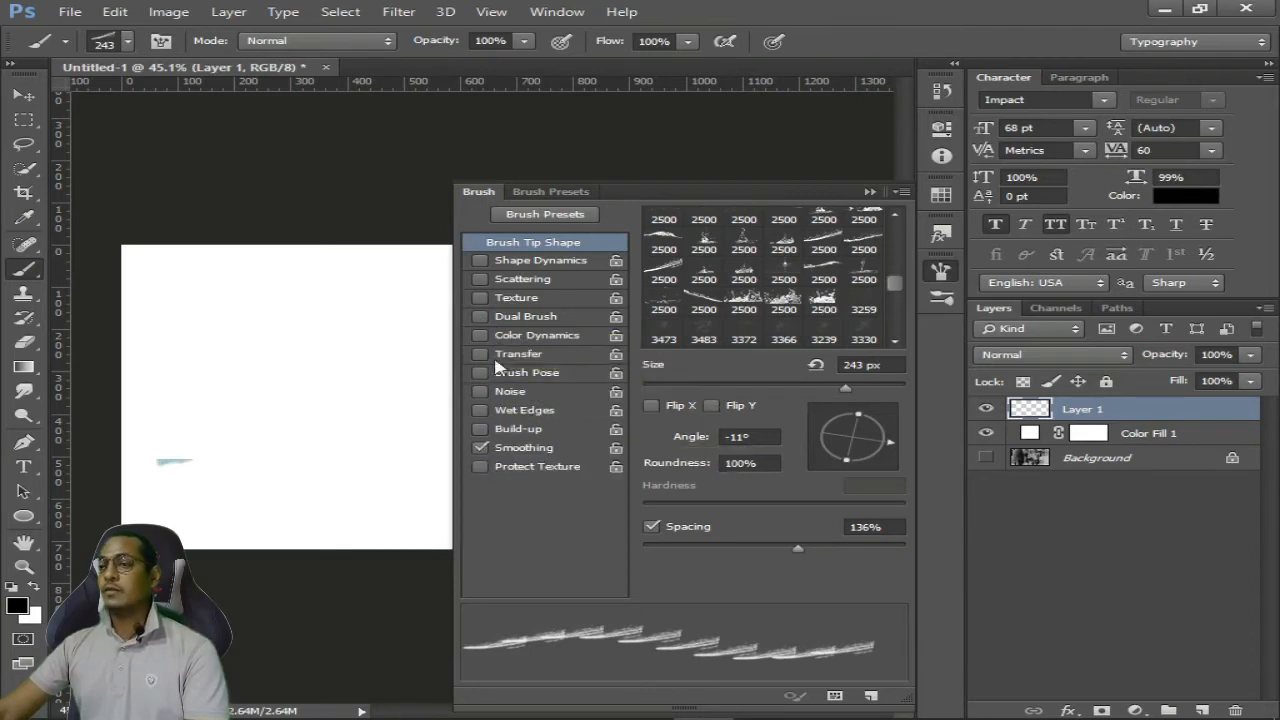
pyautogui.click(481, 280)
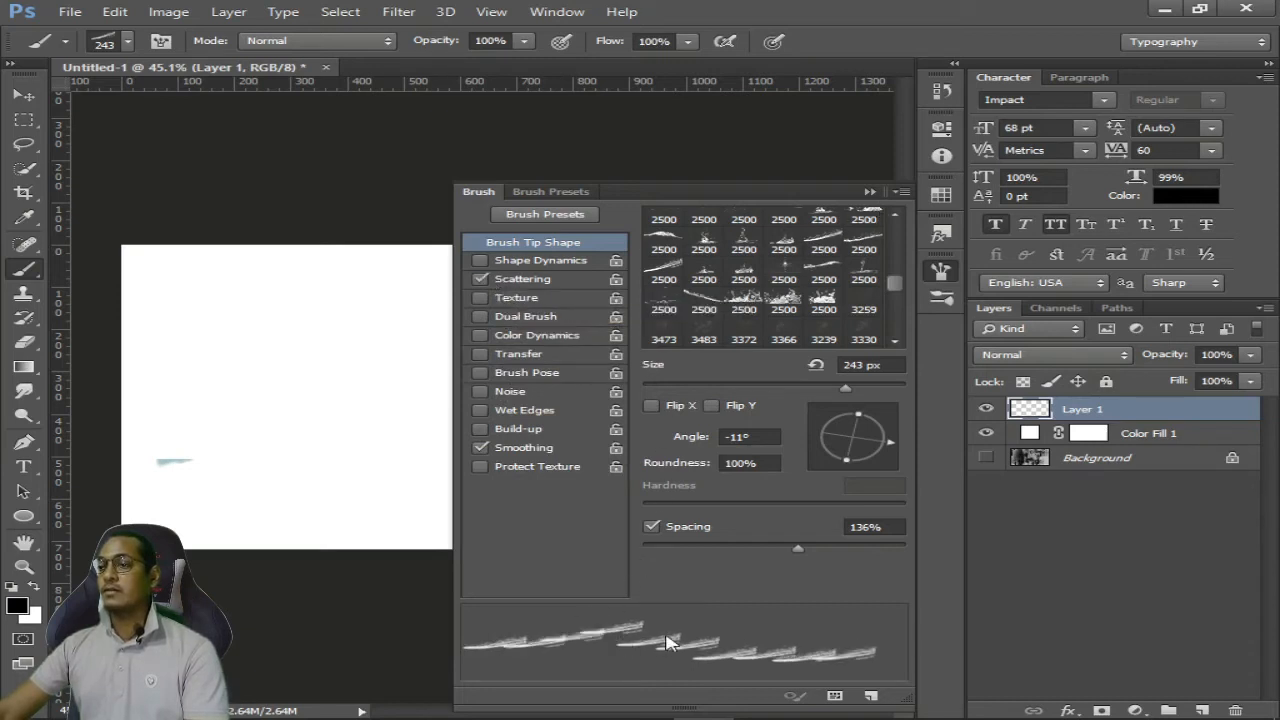
# Step: Close the brush settings and paint scattered black water splash strokes across the canvas on Layer 1
pyautogui.click(870, 191)
pyautogui.click(337, 325)
pyautogui.click(387, 382)
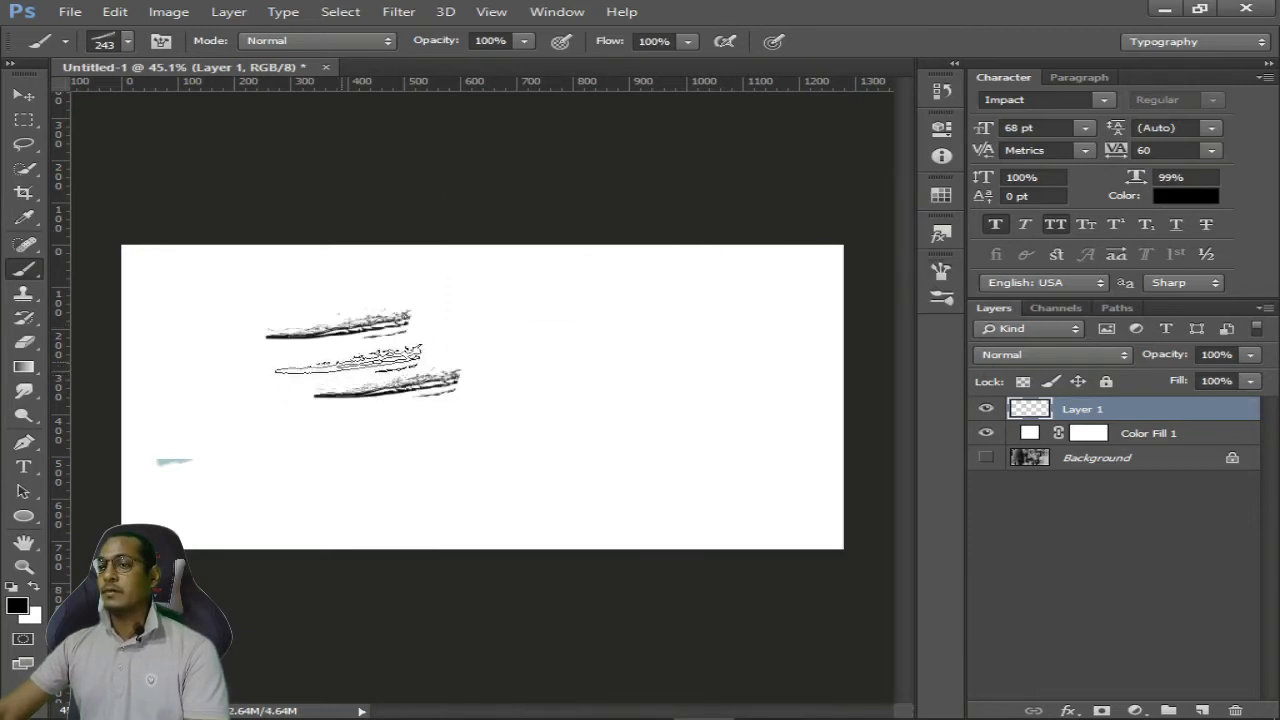
pyautogui.moveTo(348, 359)
pyautogui.mouseDown()
pyautogui.moveTo(510, 355)
pyautogui.moveTo(474, 404)
pyautogui.moveTo(561, 421)
pyautogui.mouseUp()
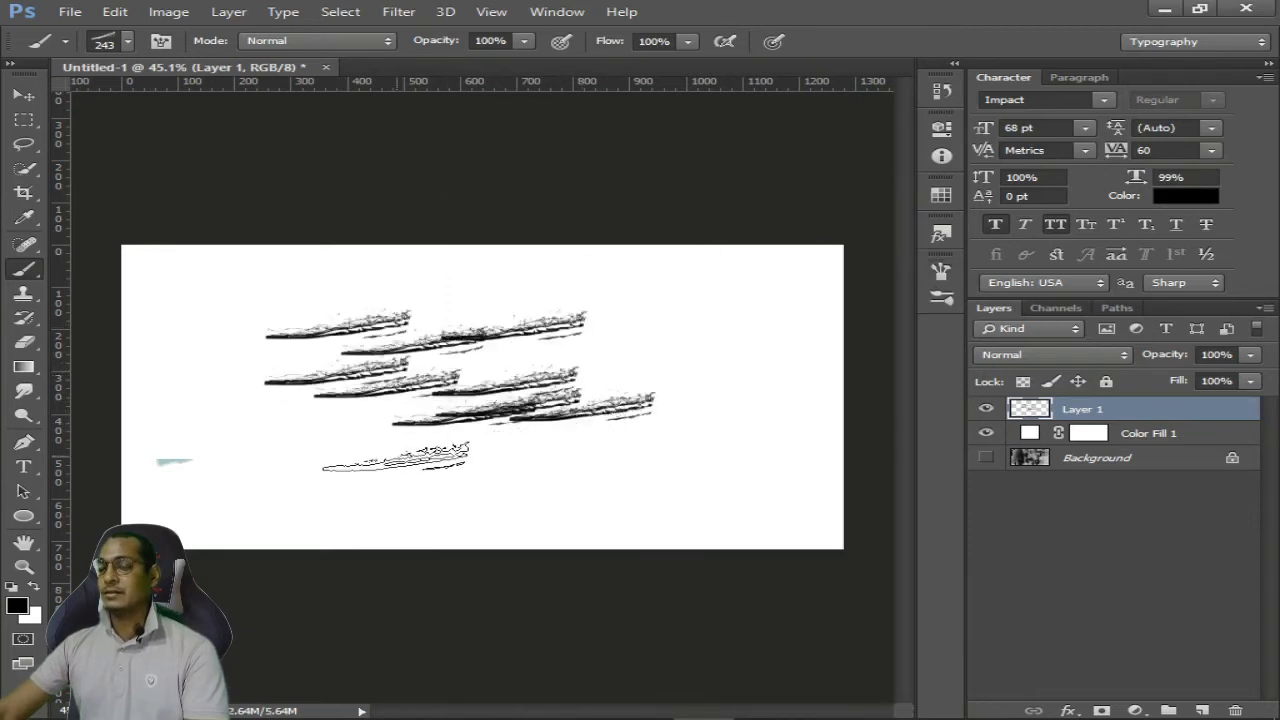
pyautogui.moveTo(221, 342); pyautogui.dragTo(415, 318)
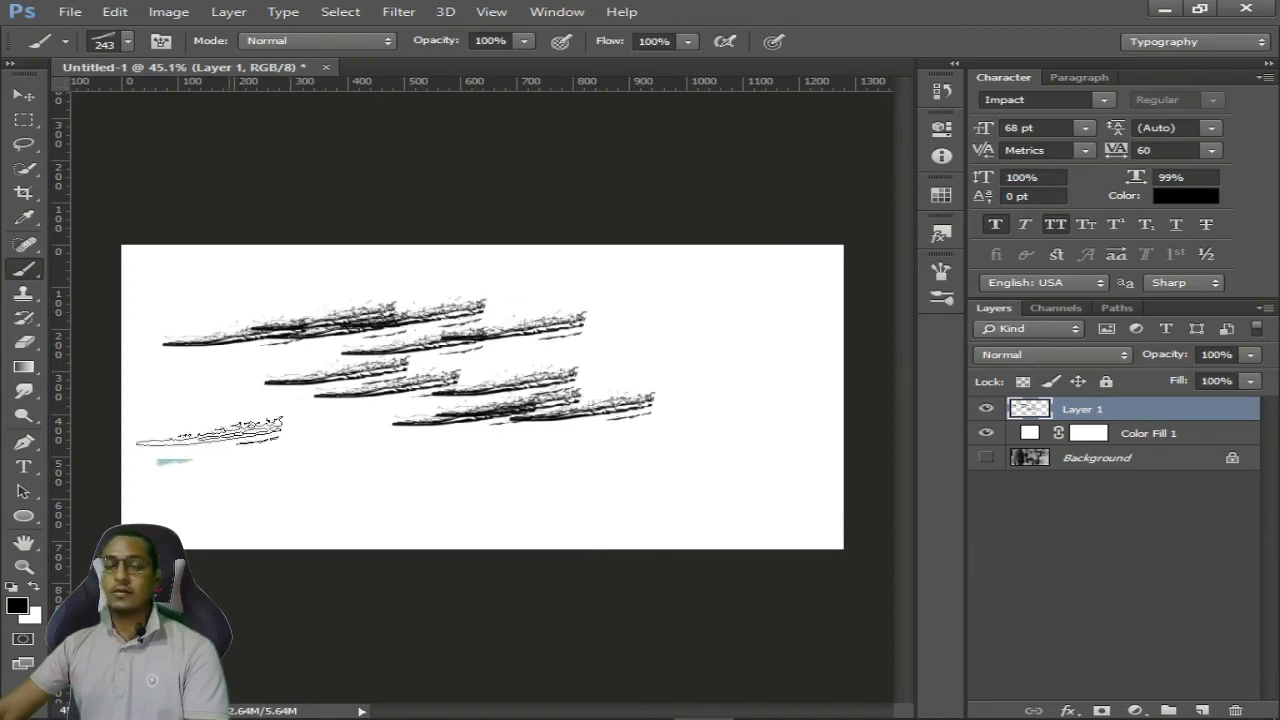
pyautogui.moveTo(203, 480)
pyautogui.mouseDown()
pyautogui.moveTo(330, 465)
pyautogui.moveTo(490, 330)
pyautogui.moveTo(630, 390)
pyautogui.moveTo(600, 455)
pyautogui.moveTo(540, 489)
pyautogui.mouseUp()
pyautogui.click(938, 271)
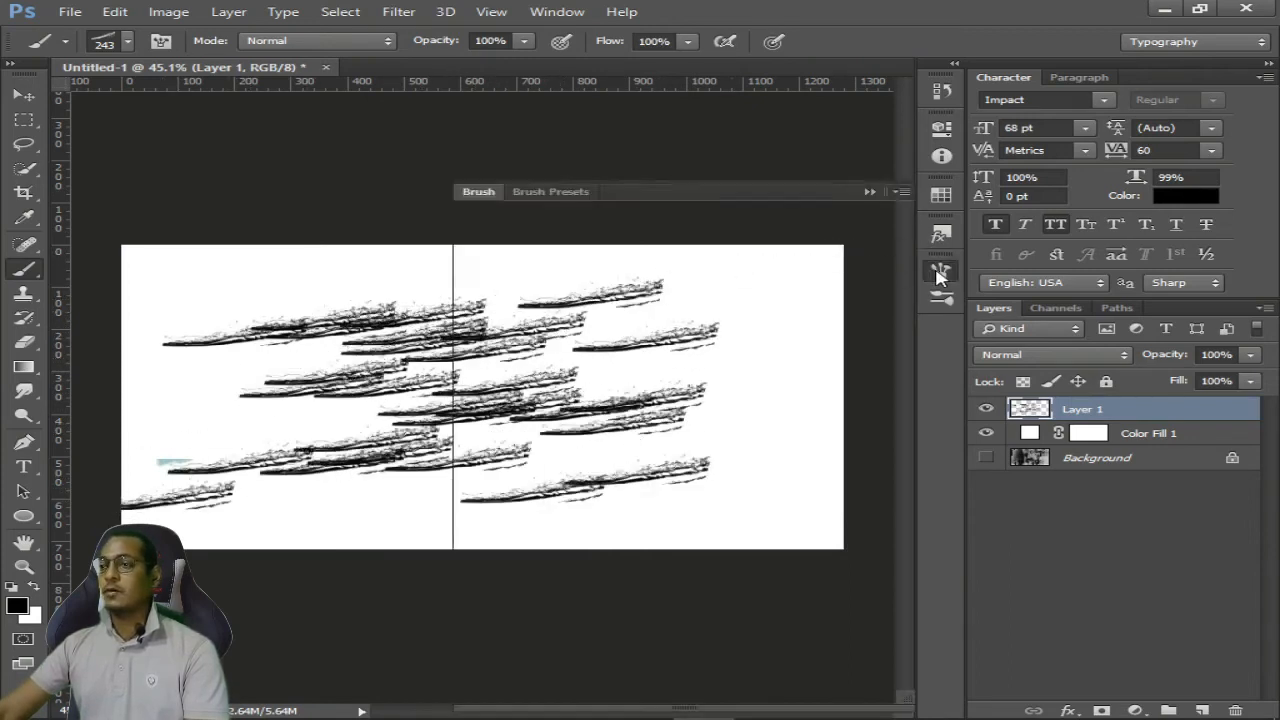
pyautogui.click(869, 192)
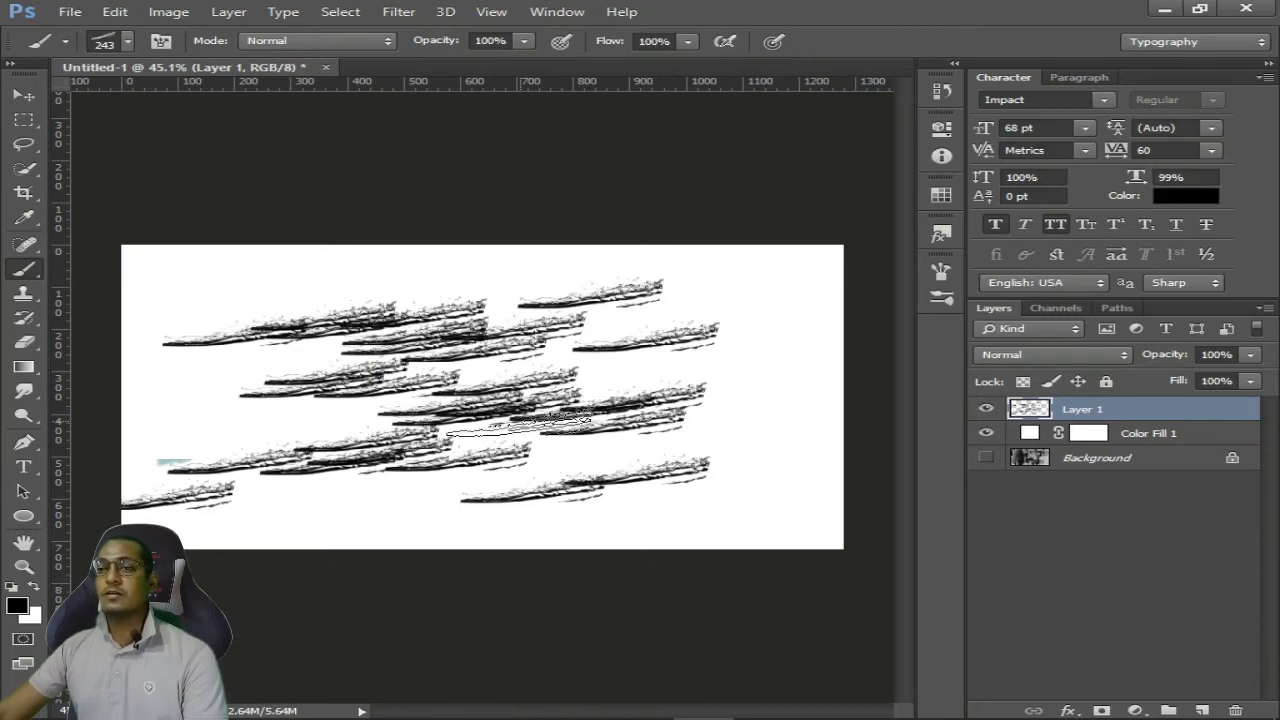
# Step: Switch to File Explorer and open the boomer-tantrum-font folder inside the fonts folder on drive E
pyautogui.moveTo(397, 712)
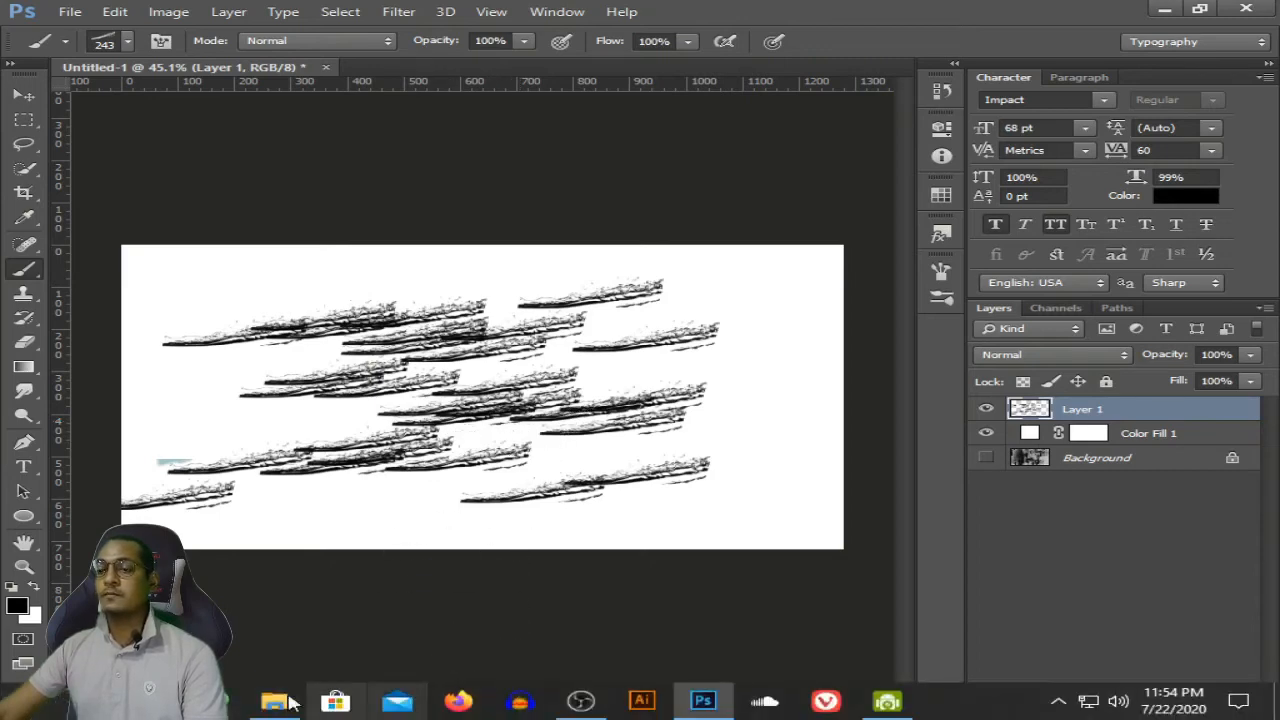
pyautogui.click(262, 702)
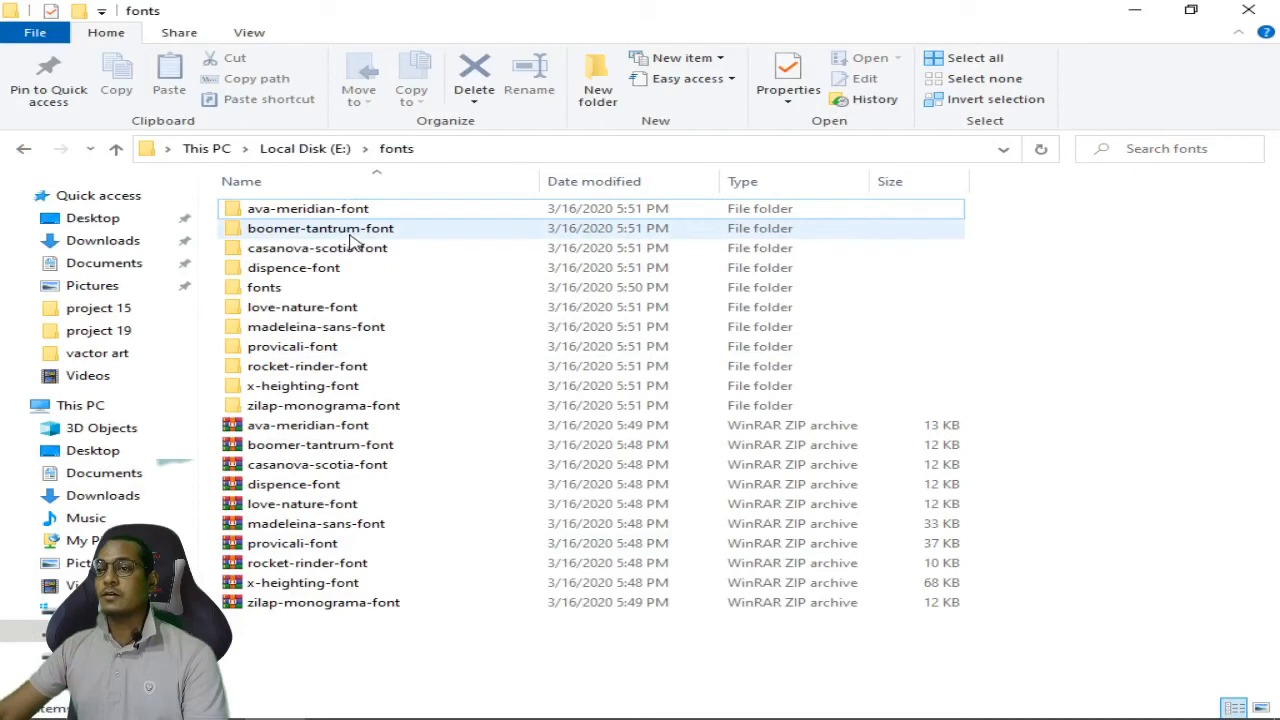
pyautogui.doubleClick(351, 236)
pyautogui.hotkey('alt', 'Left')
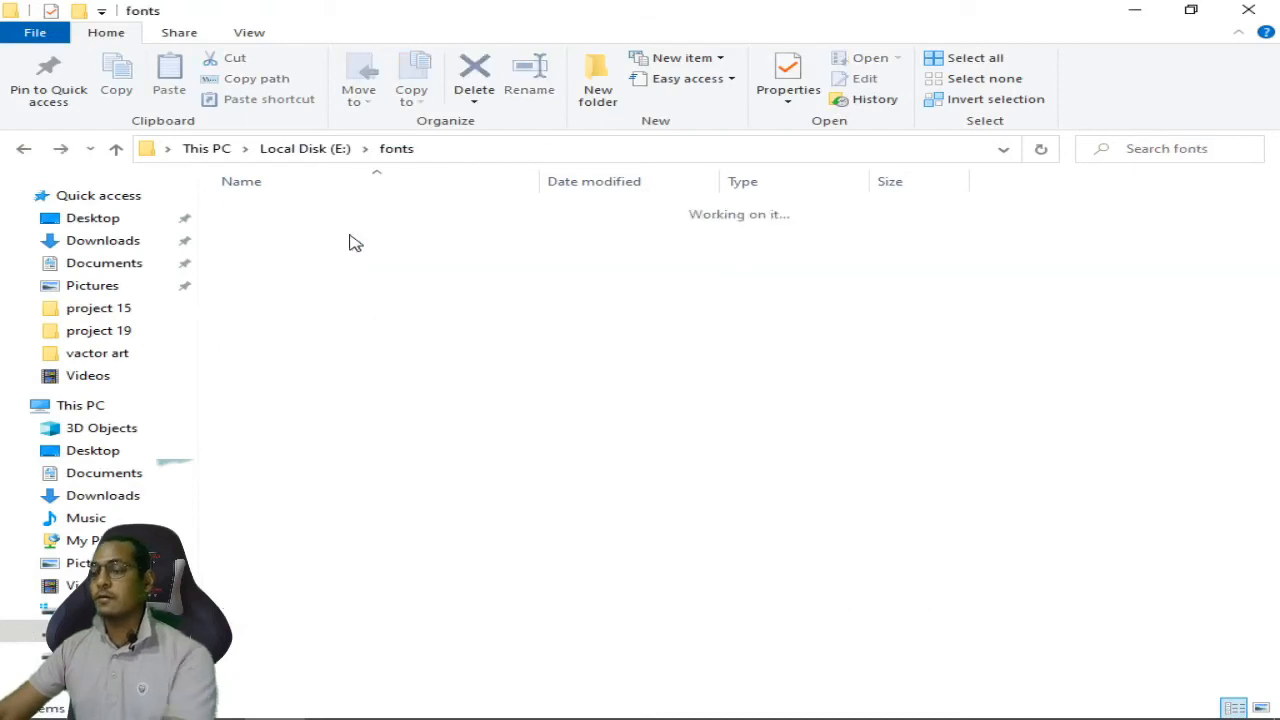
pyautogui.press('Up')
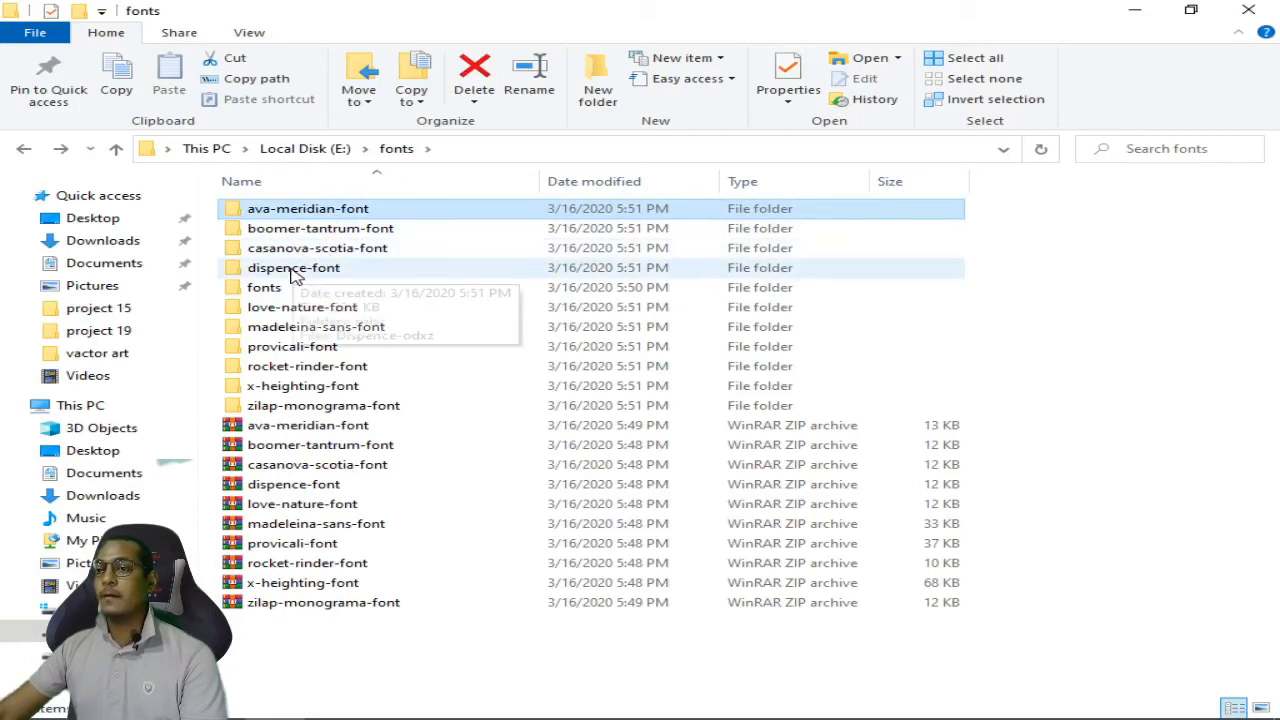
pyautogui.doubleClick(340, 230)
pyautogui.click(280, 212)
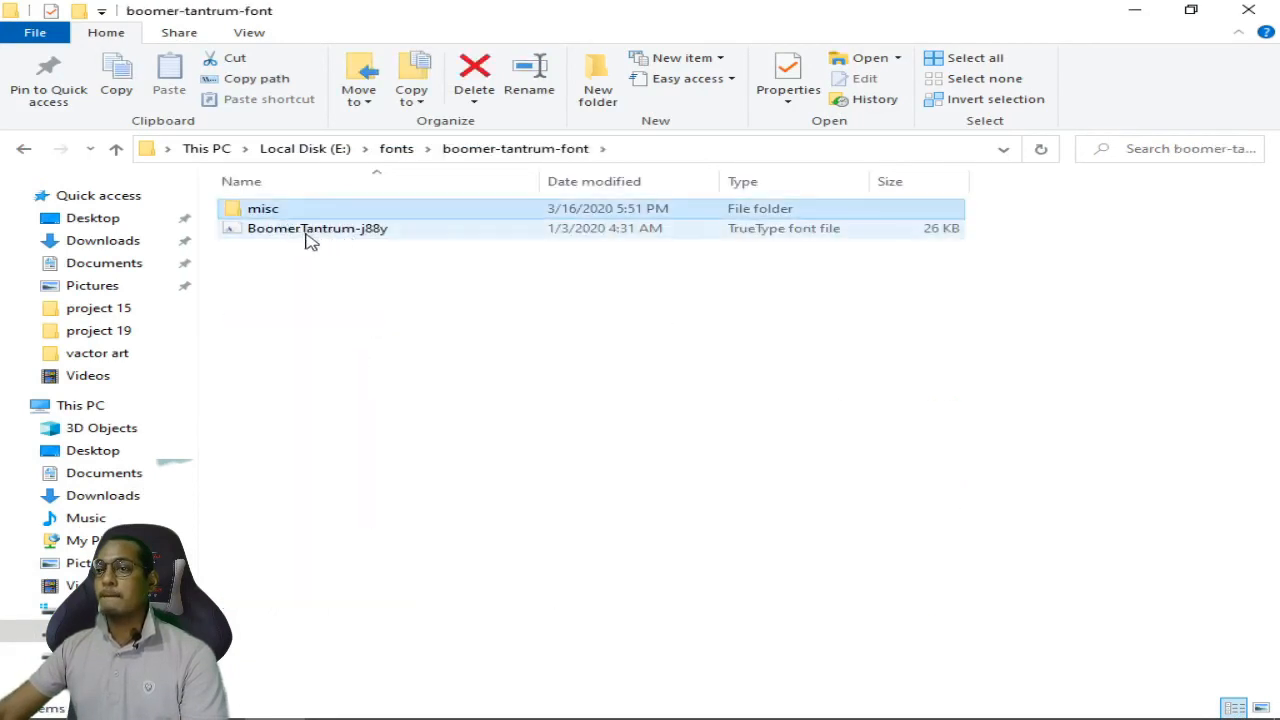
# Step: Install the Boomer Tantrum font from the BoomerTantrum-j88y file and close its preview
pyautogui.click(310, 232)
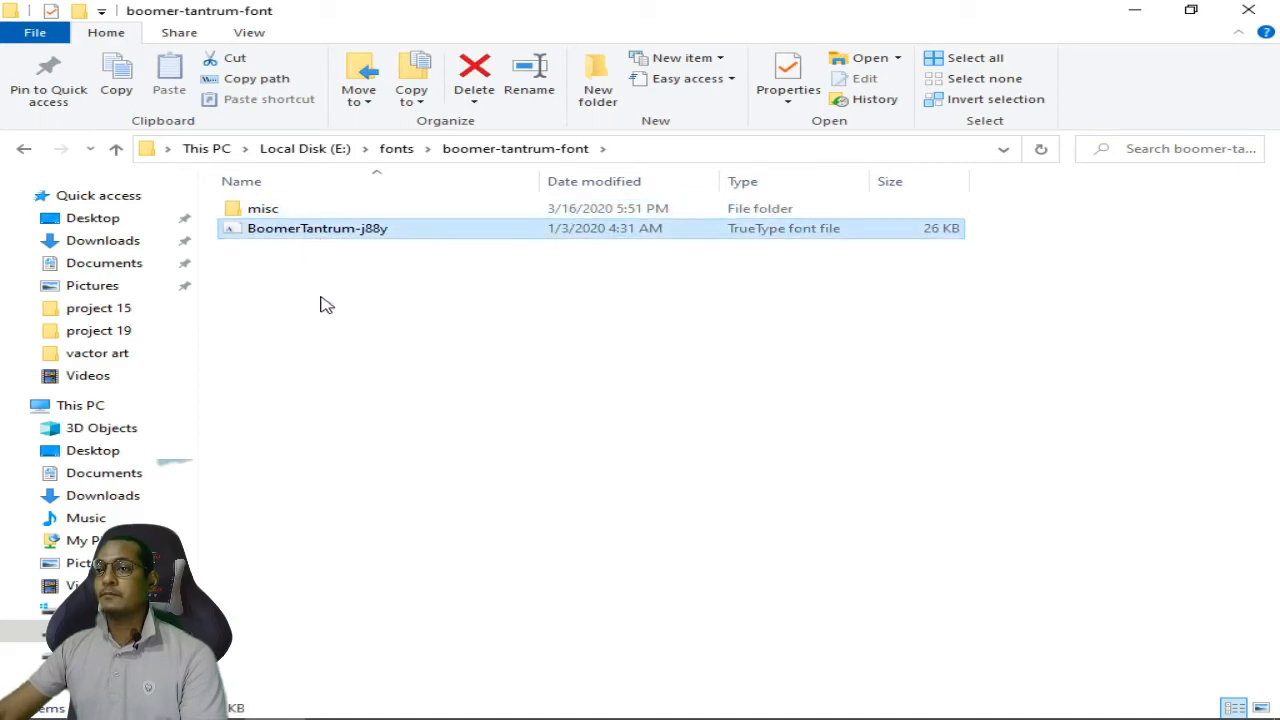
pyautogui.doubleClick(333, 230)
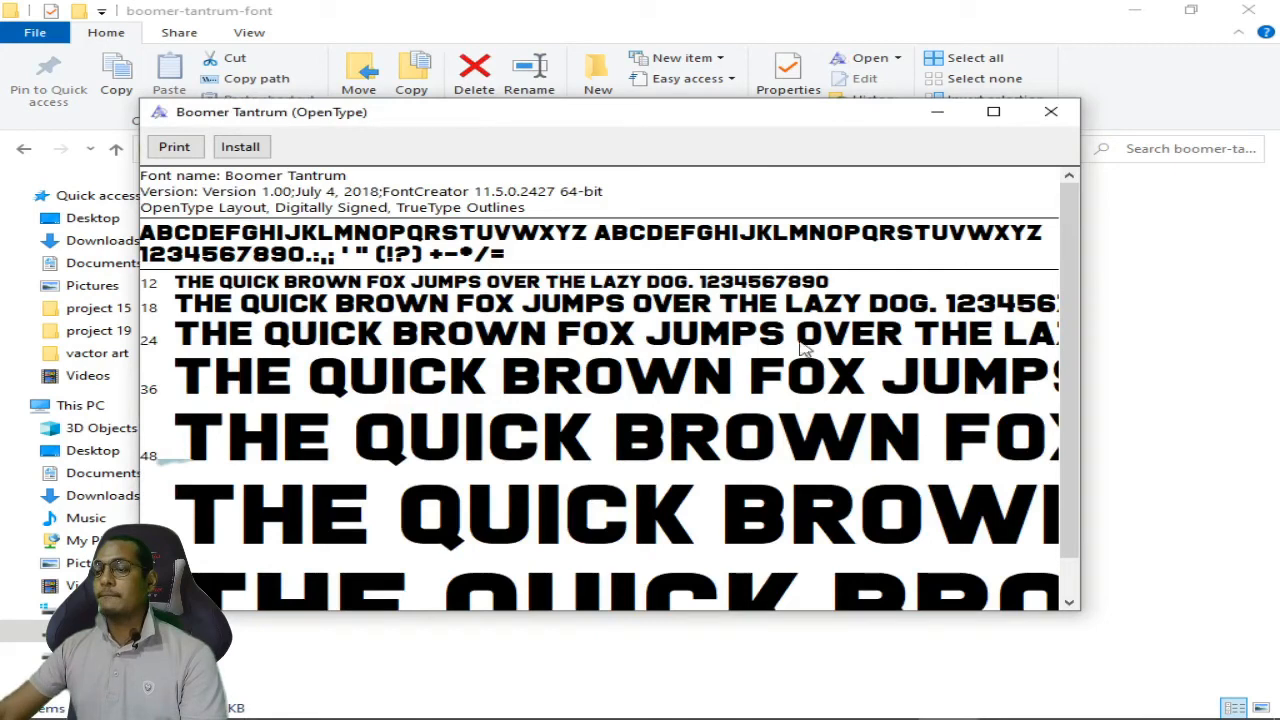
pyautogui.moveTo(1070, 205)
pyautogui.mouseDown()
pyautogui.moveTo(1069, 231)
pyautogui.moveTo(1066, 197)
pyautogui.mouseUp()
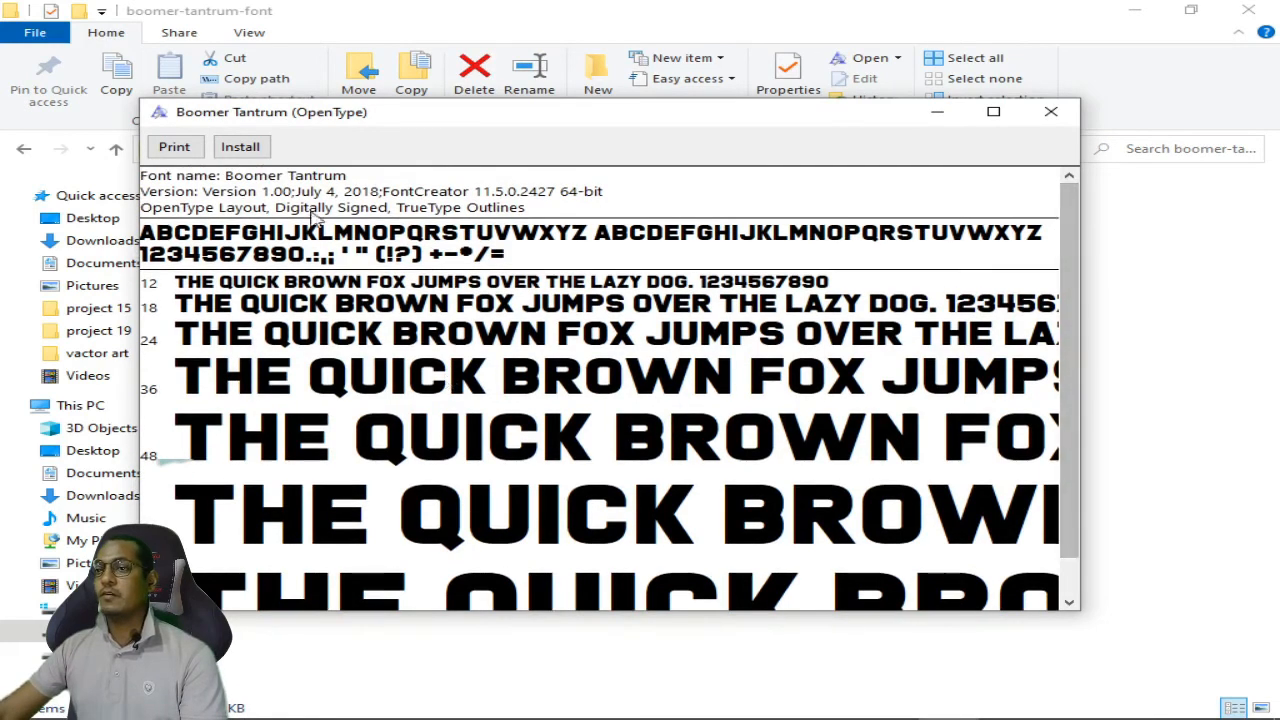
pyautogui.click(258, 147)
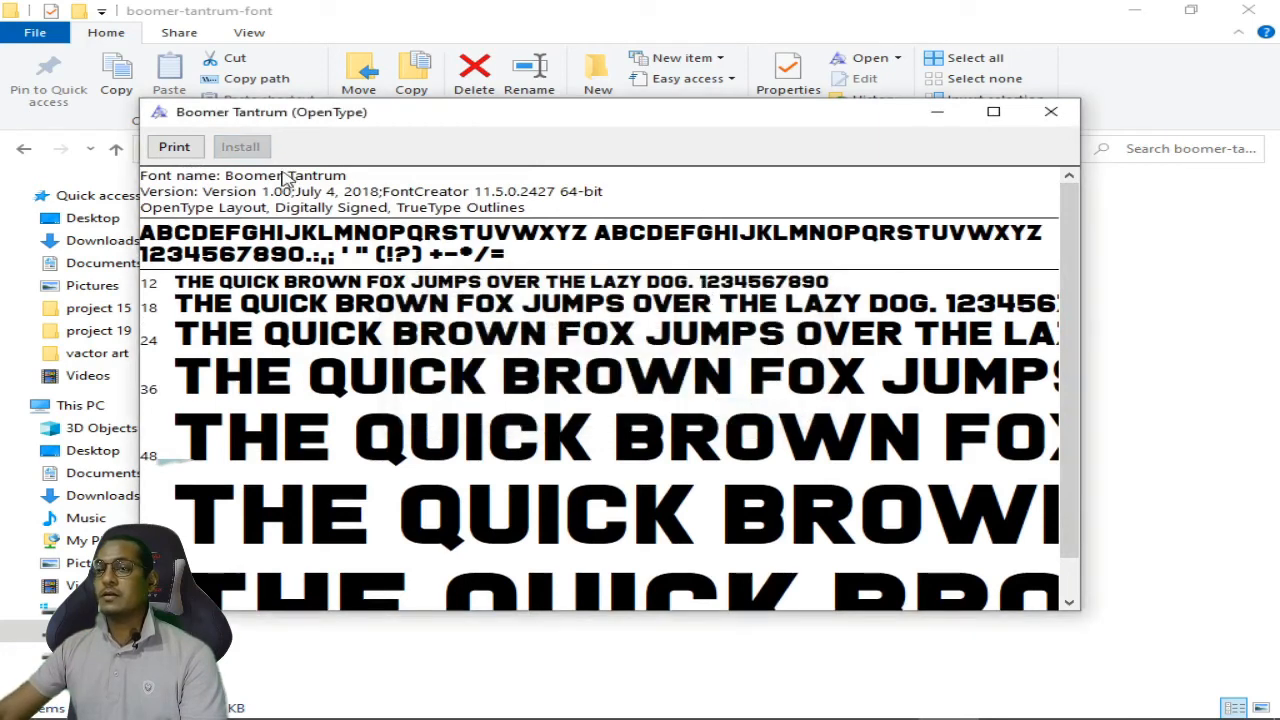
pyautogui.moveTo(528, 120); pyautogui.dragTo(528, 108)
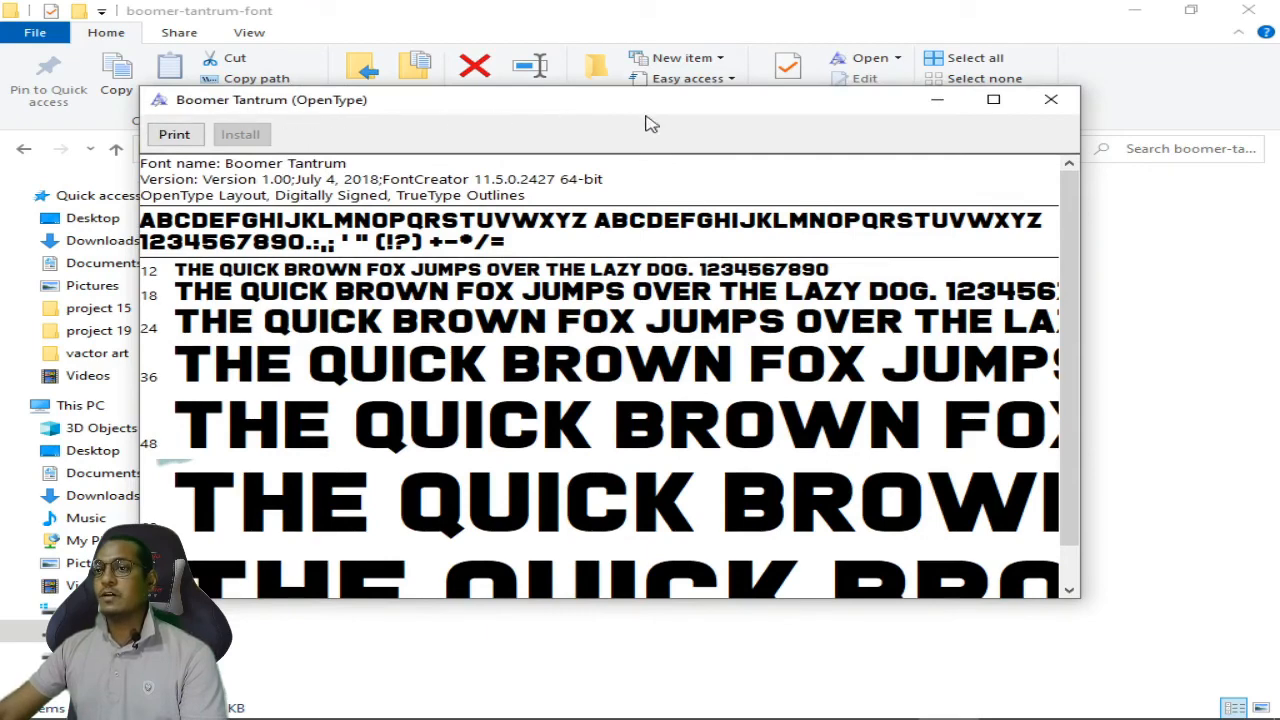
pyautogui.click(1048, 103)
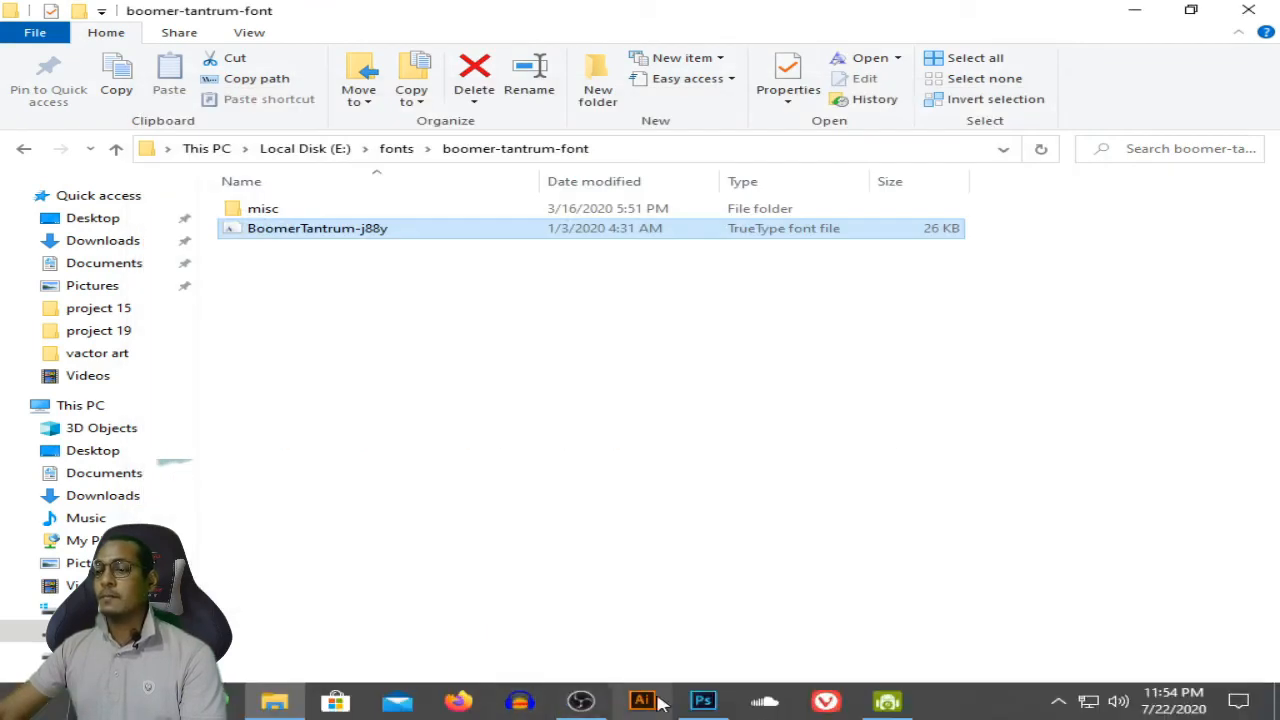
# Step: Switch back to Photoshop and set the character font to Boomer Tantrum
pyautogui.click(703, 701)
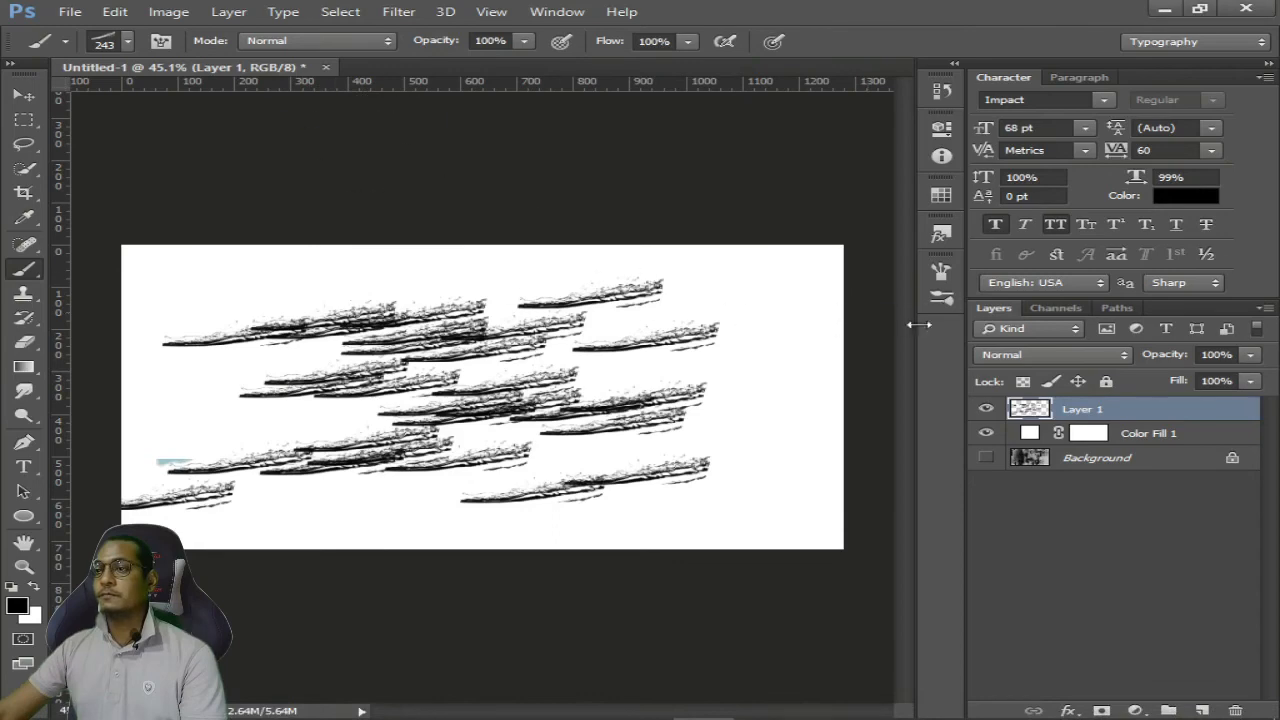
pyautogui.click(1103, 99)
pyautogui.click(1103, 99)
pyautogui.click(1057, 103)
pyautogui.write('Boomer Tantrum')
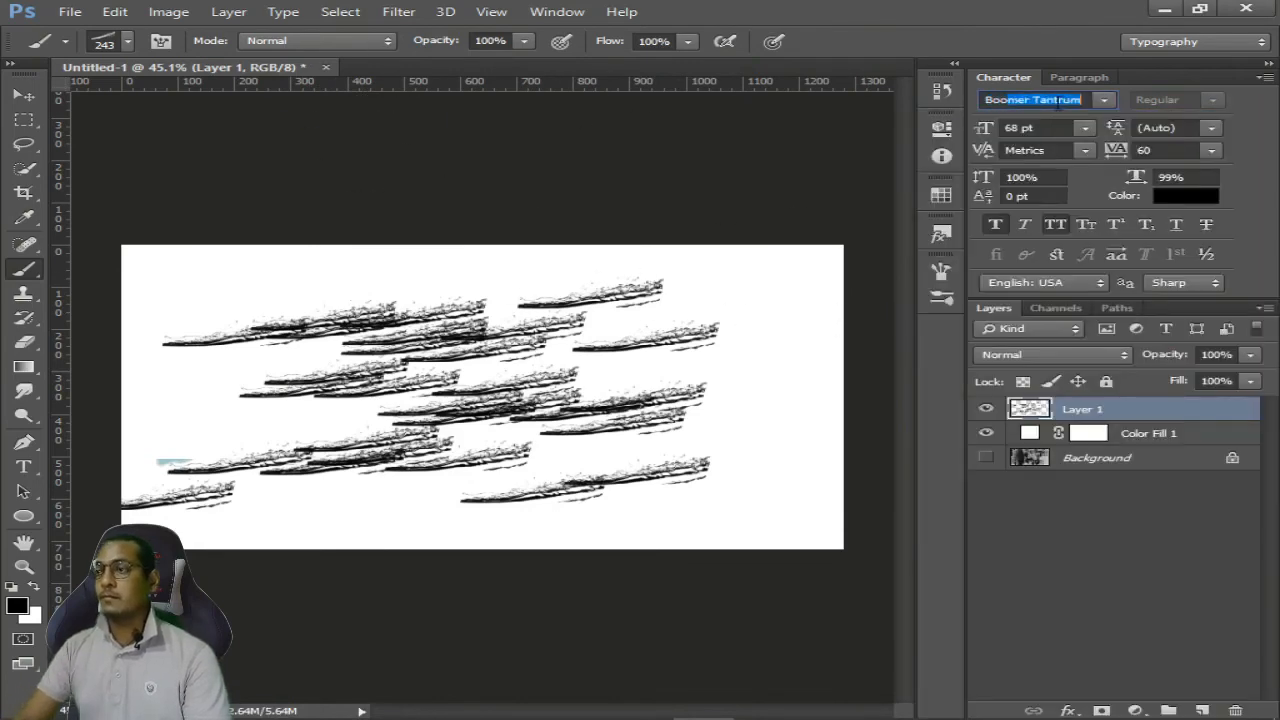
pyautogui.press('Return')
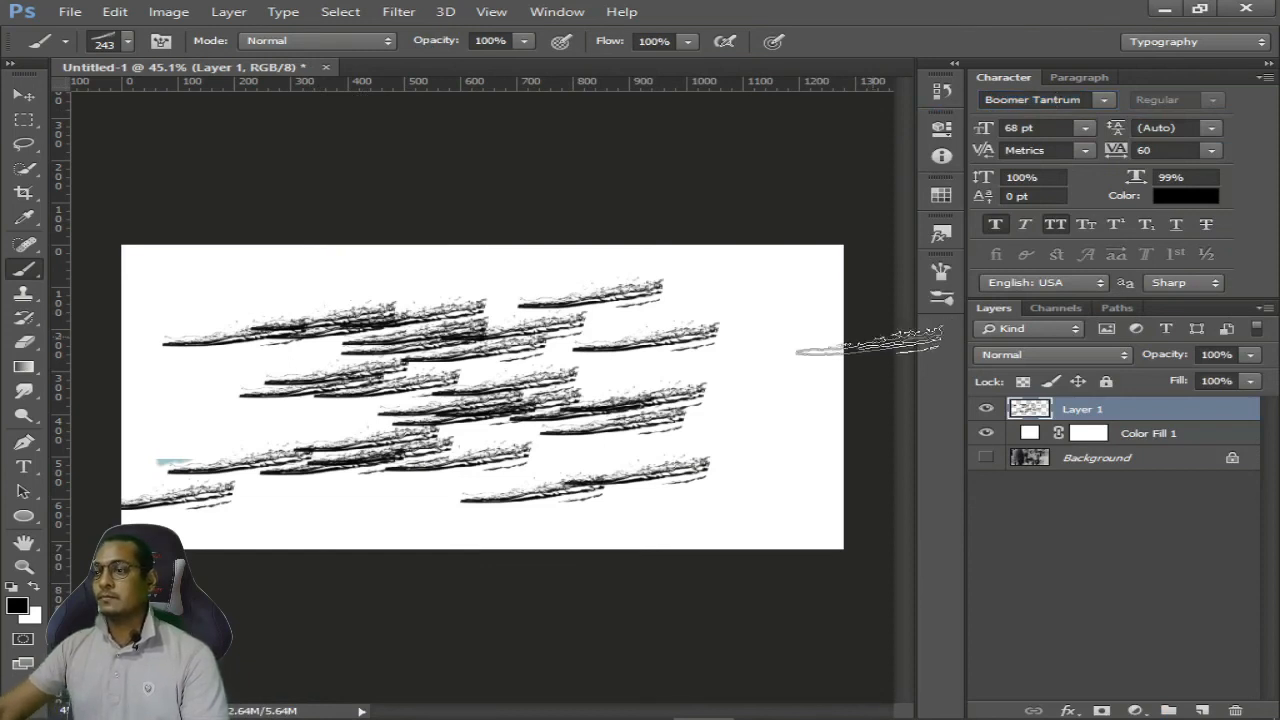
# Step: Hide Layer 1 and add a text layer reading "THANKS" on the canvas
pyautogui.click(986, 409)
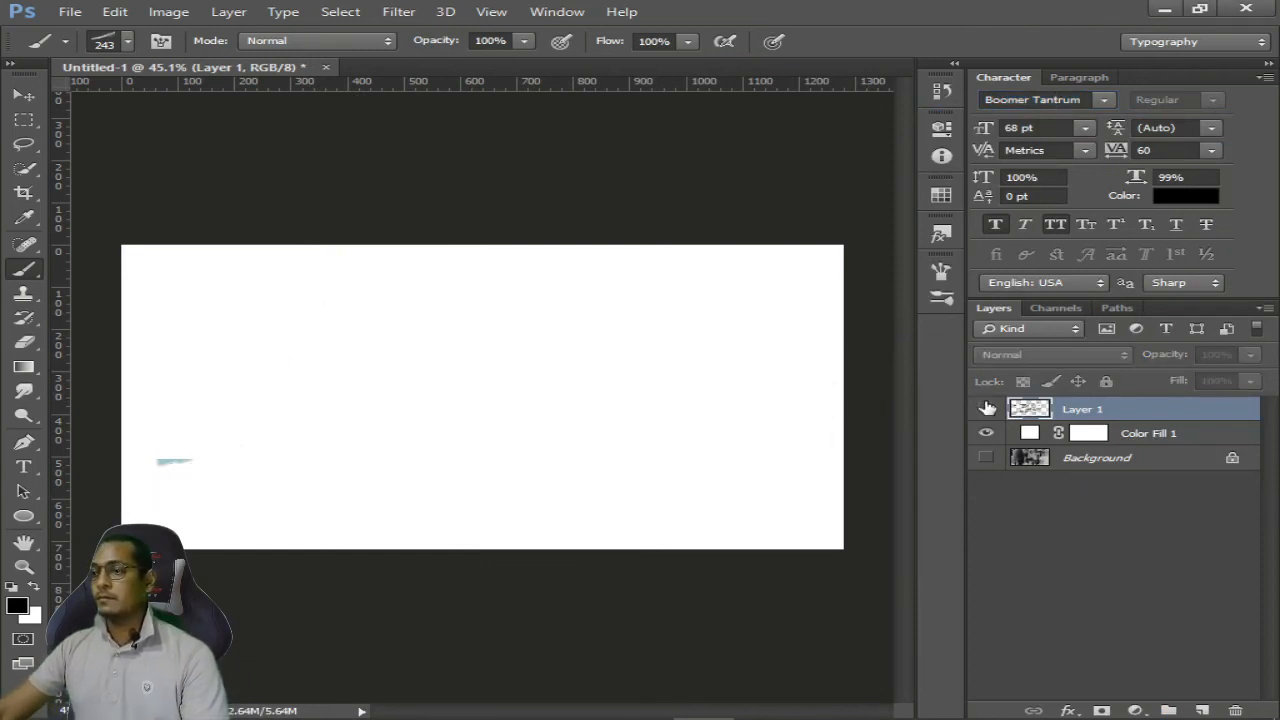
pyautogui.click(25, 468)
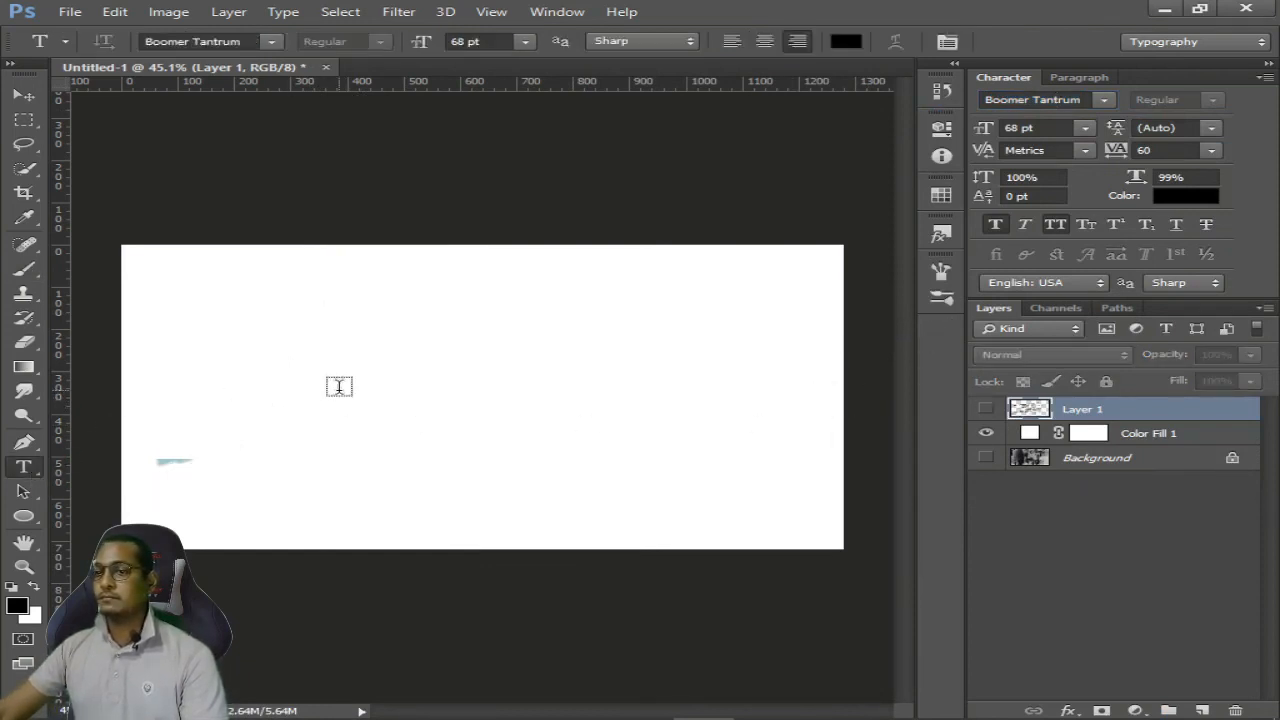
pyautogui.click(339, 387)
pyautogui.write('T')
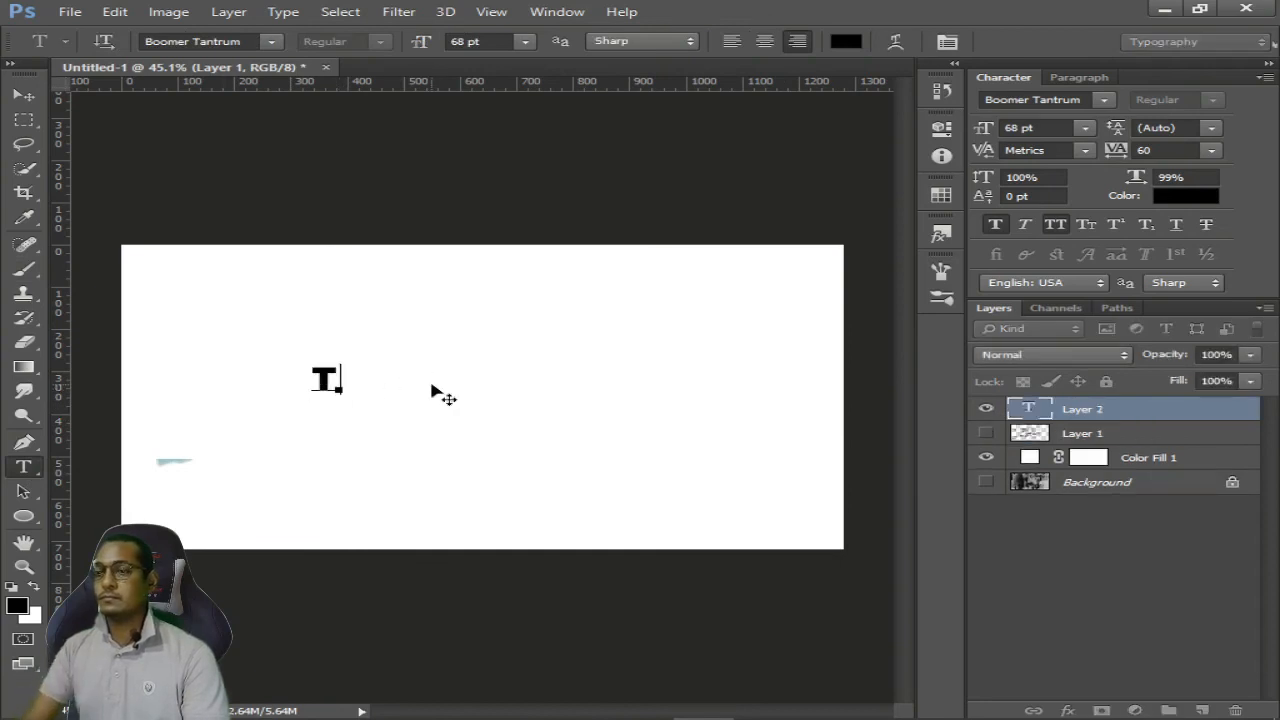
pyautogui.press('BackSpace')
pyautogui.write('THANKS')
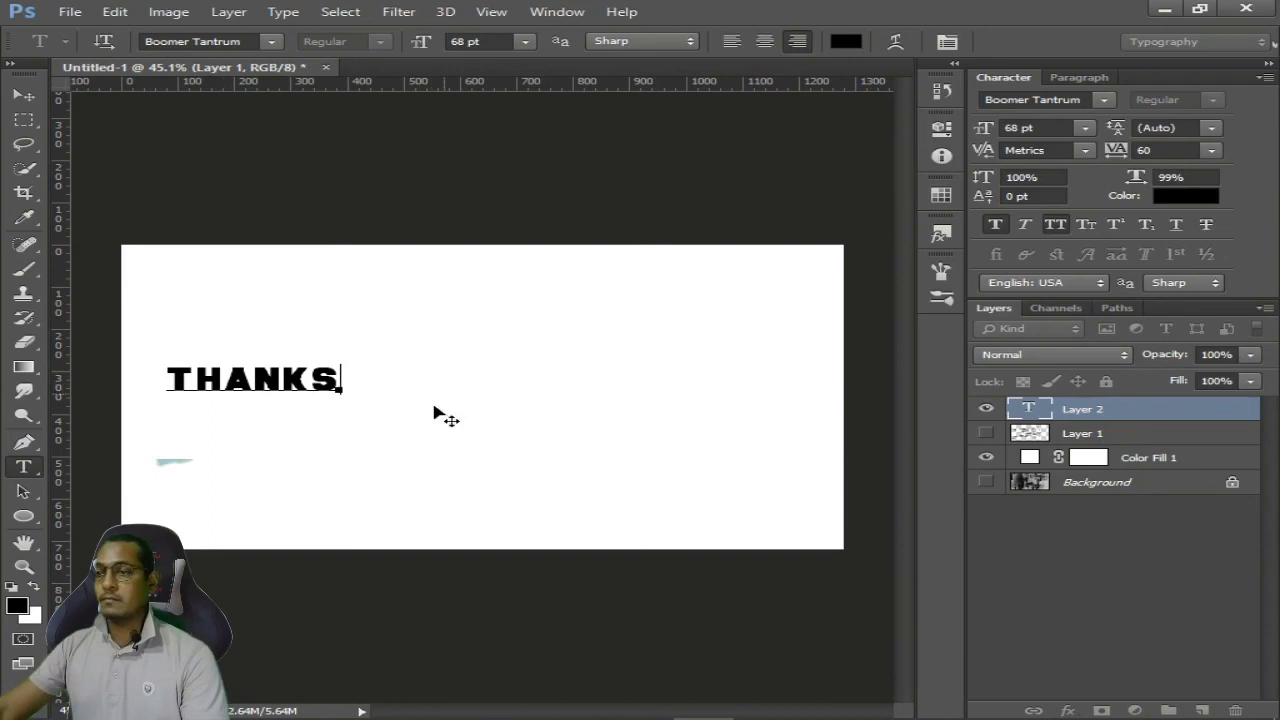
# Step: Extend the text to "THANKS FOR WATCHING", break the line before "WATCHING" and move the text near the canvas center
pyautogui.moveTo(437, 410); pyautogui.dragTo(576, 406)
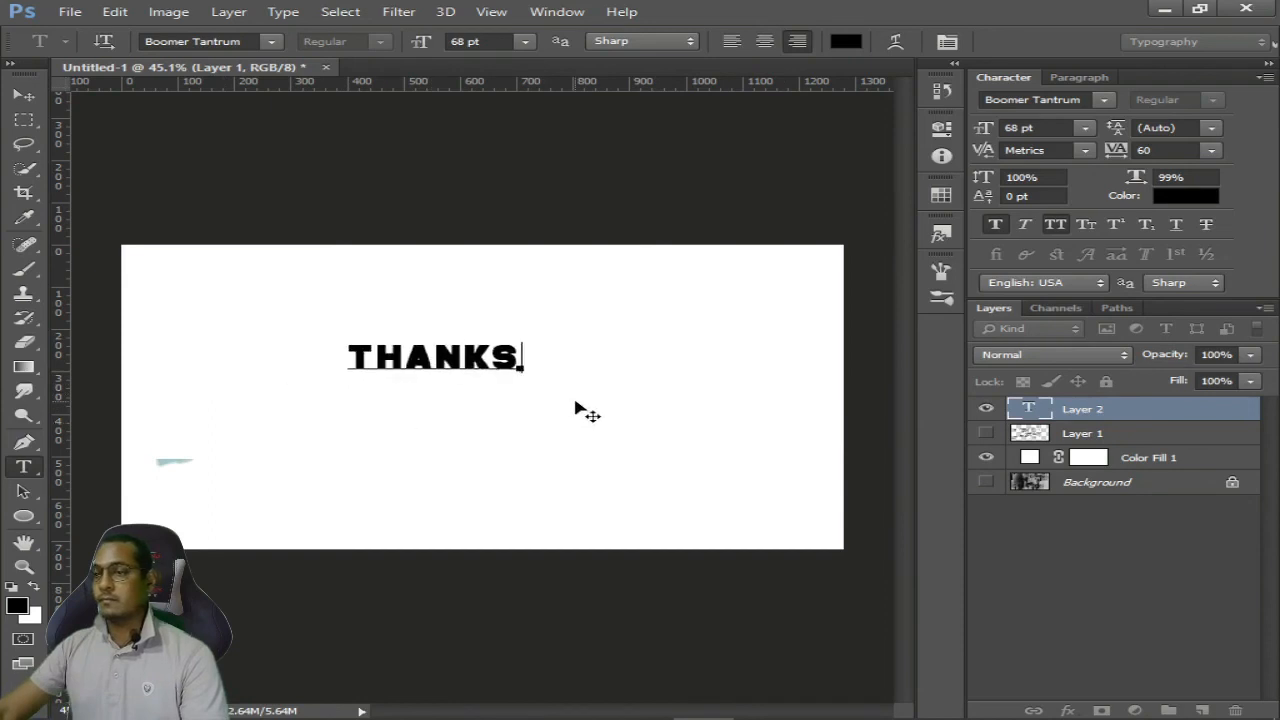
pyautogui.write('FOR WATCHING')
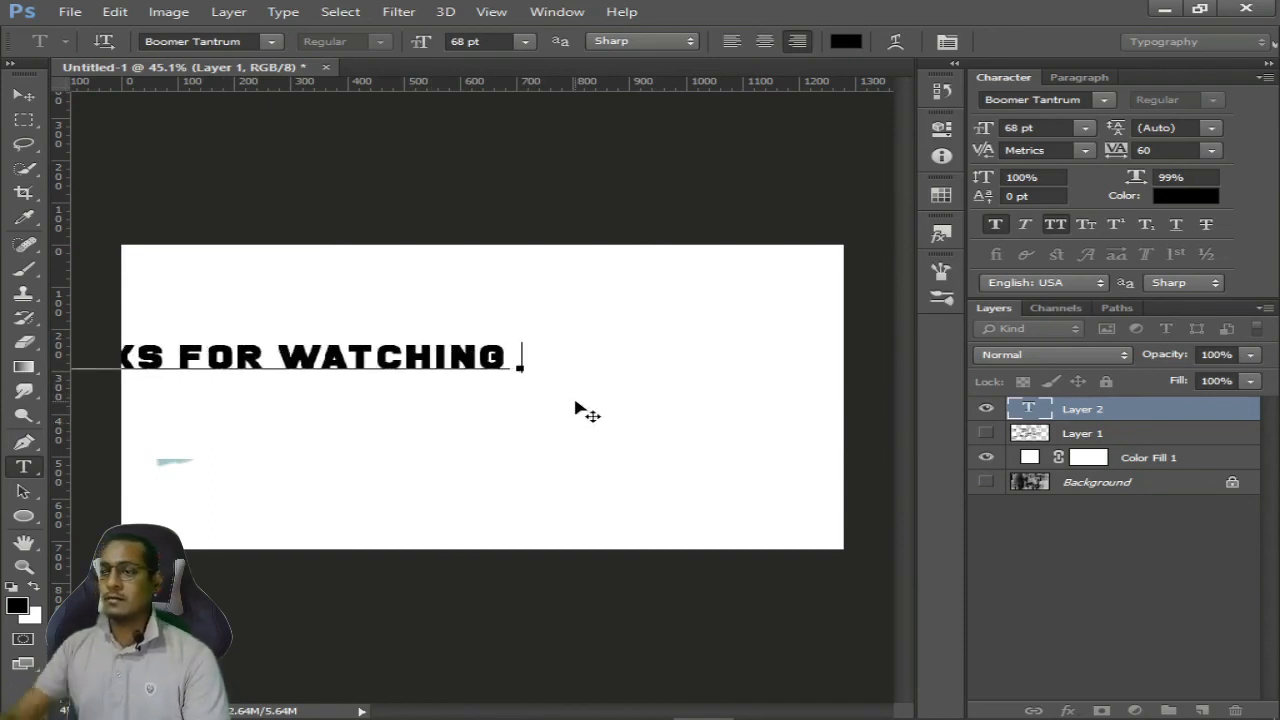
pyautogui.moveTo(576, 410); pyautogui.dragTo(623, 403)
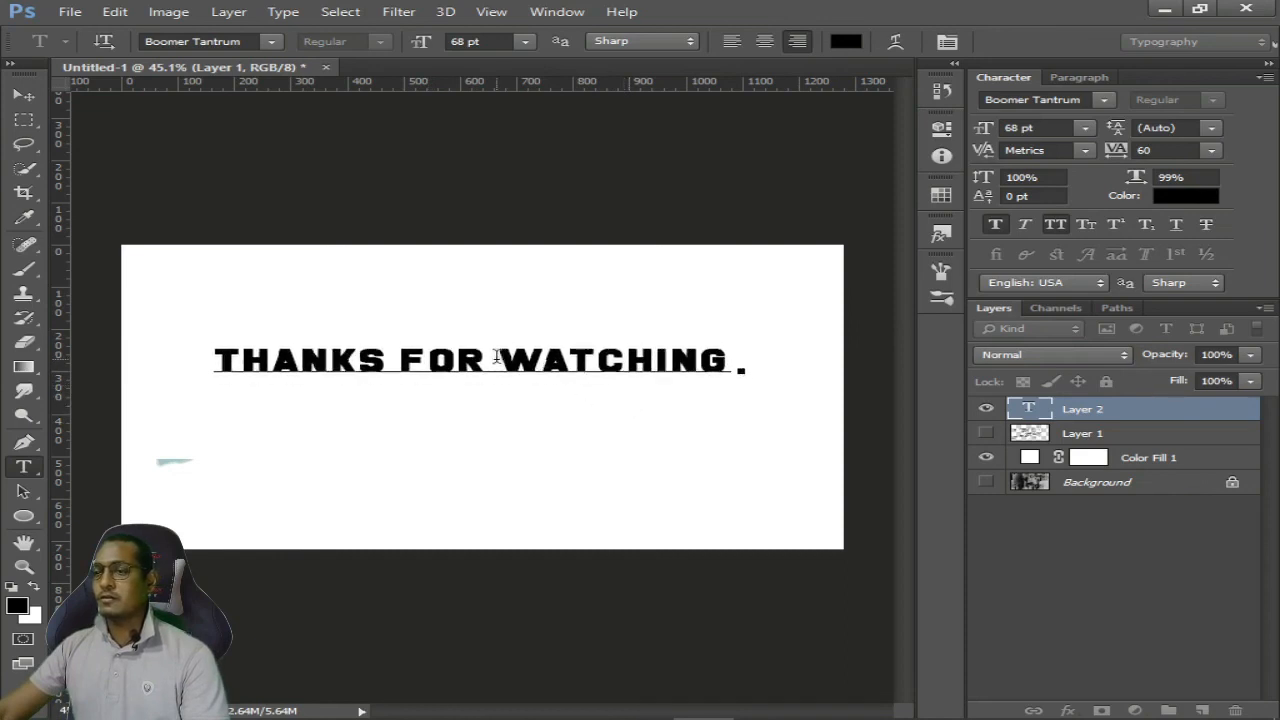
pyautogui.press('Return')
pyautogui.moveTo(551, 437); pyautogui.dragTo(503, 437)
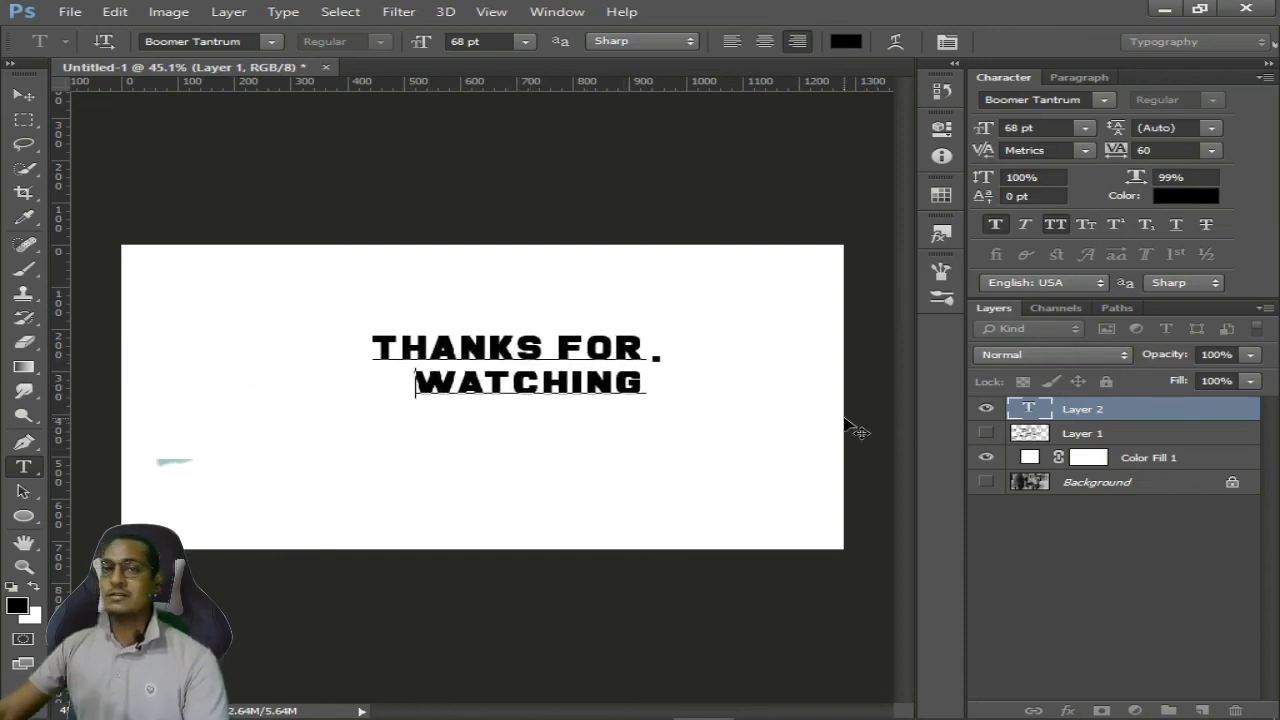